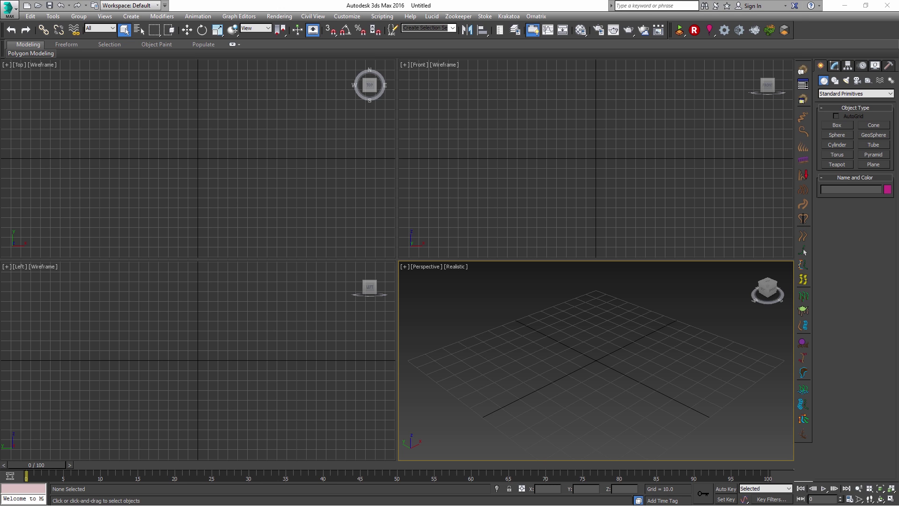
Create a plane about 141 by 140 units over the grid in the Perspective view.
click(873, 164)
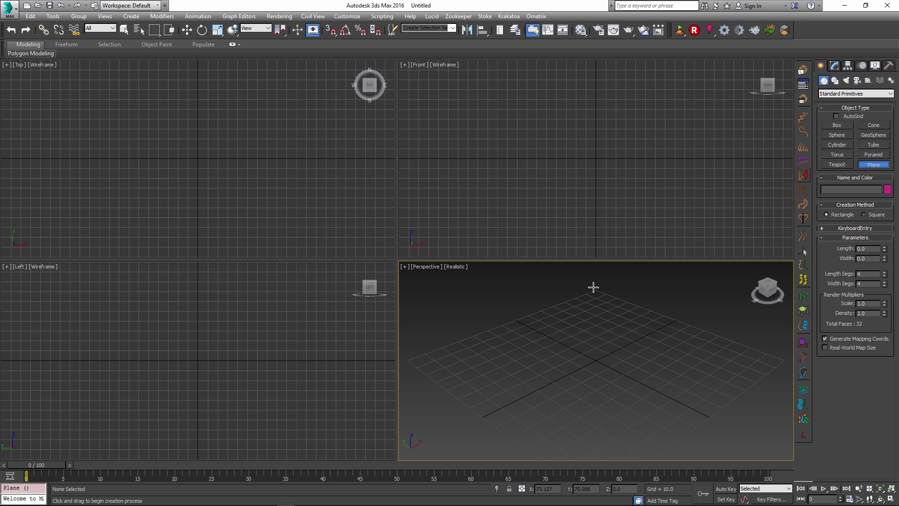
drag(595, 287, 597, 495)
scroll(586, 411, up, 2)
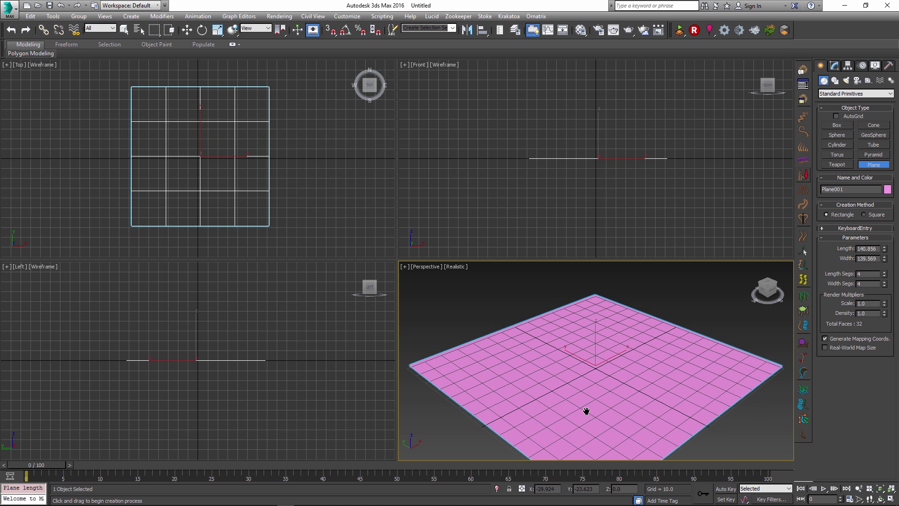
Create a sphere with a radius of about 15 above the plane in the Front view, then maximize the Perspective view.
click(831, 135)
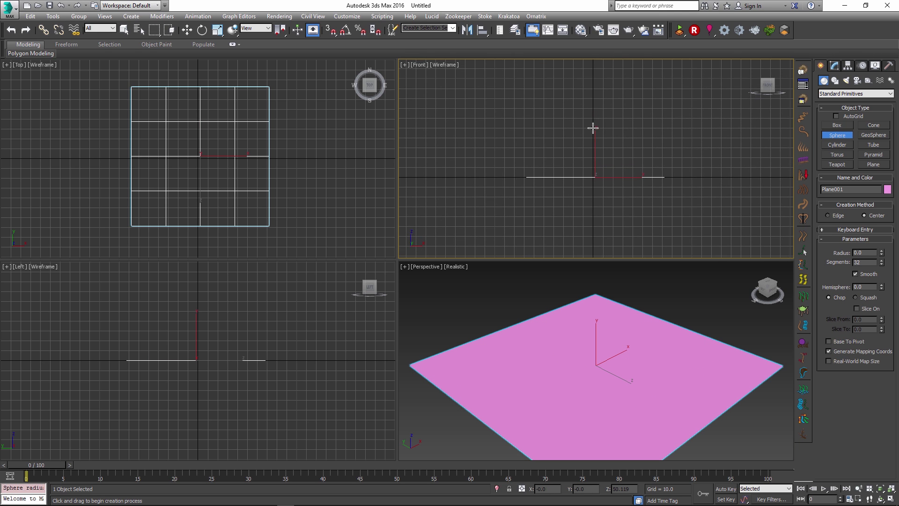
drag(593, 127, 600, 114)
middle_click(572, 303)
key(alt+w)
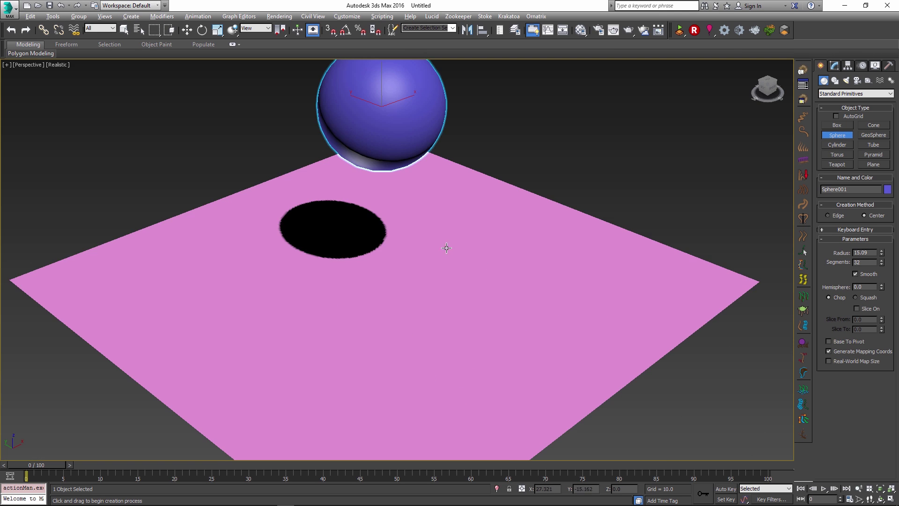
Make the plane a Lucid collision body and the sphere a Lucid inflated body.
middle_drag(389, 216, 517, 305)
key(w)
click(519, 303)
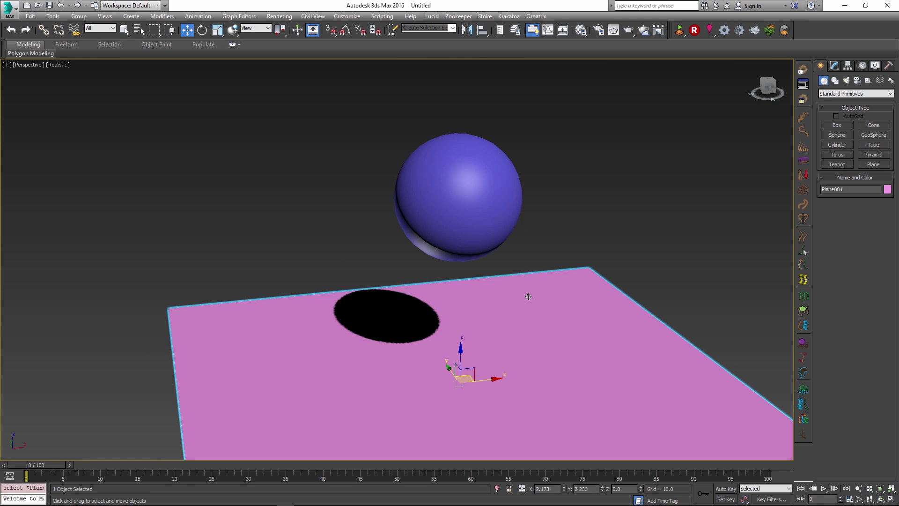
click(708, 32)
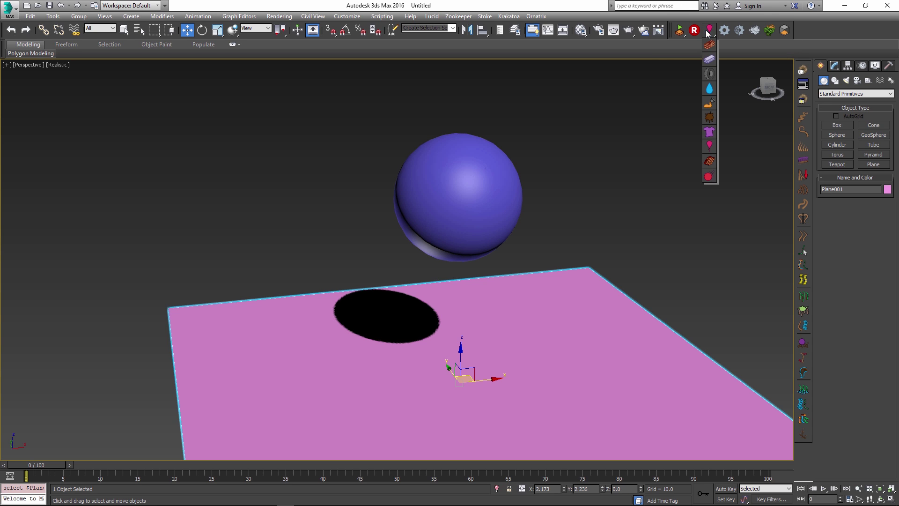
click(707, 161)
drag(708, 33, 711, 148)
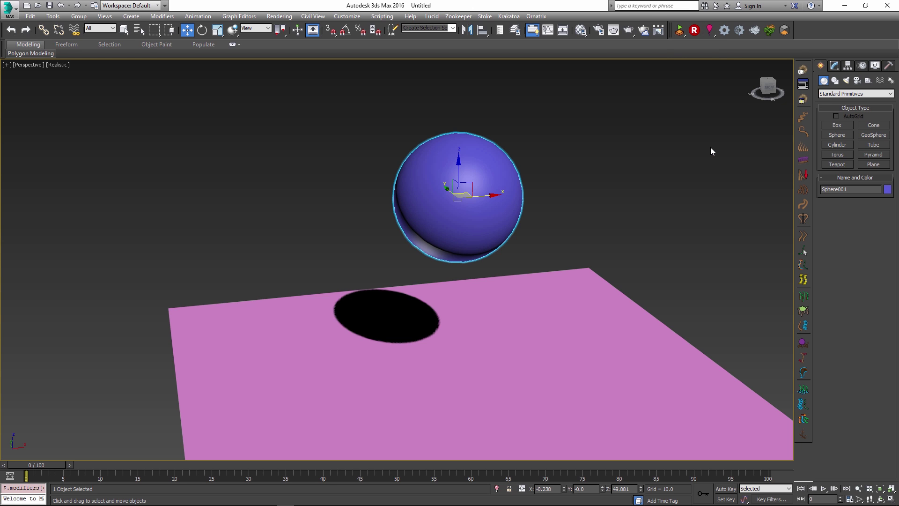
Record the Lucid simulation of the falling sphere, show its modifier settings and scrub the recording back to frame 0.
click(693, 32)
mouse_move(30, 464)
mouse_down()
mouse_move(259, 461)
mouse_move(155, 431)
mouse_move(28, 464)
mouse_up()
click(836, 64)
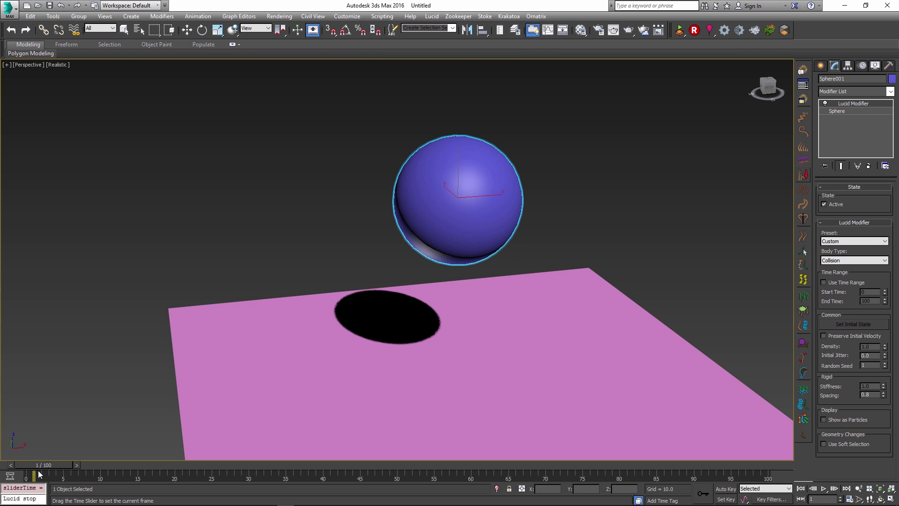
mouse_move(37, 470)
mouse_down()
mouse_move(128, 475)
mouse_move(26, 472)
mouse_up()
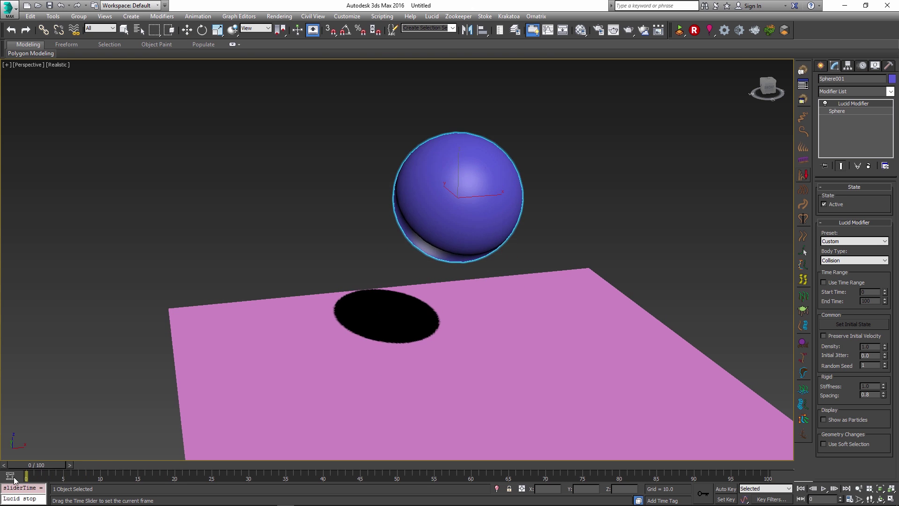
key(w)
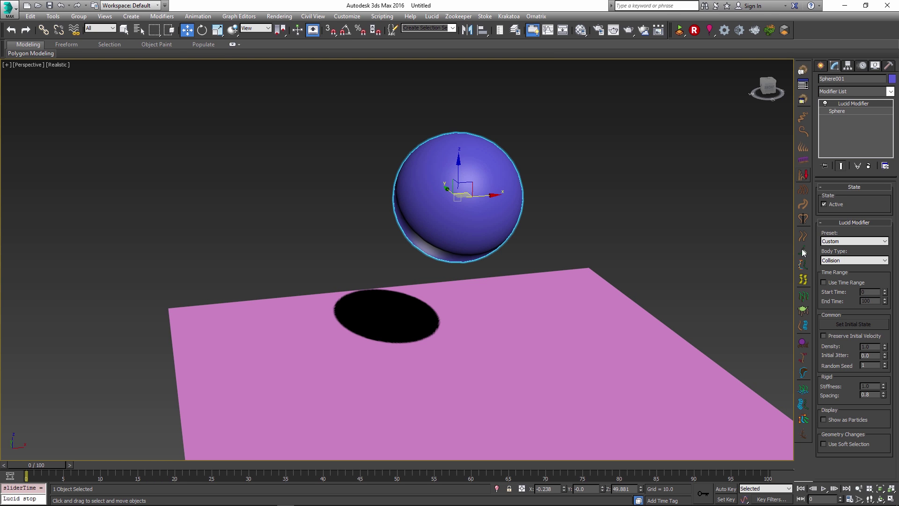
Deactivate the sphere's Lucid Modifier, run and record the Lucid simulation, and scrub through the sphere's recorded motion.
click(832, 204)
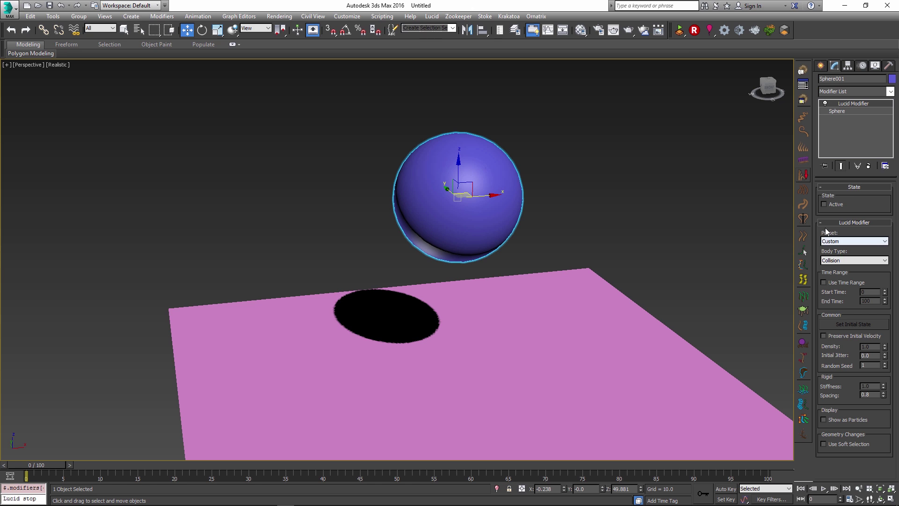
click(678, 32)
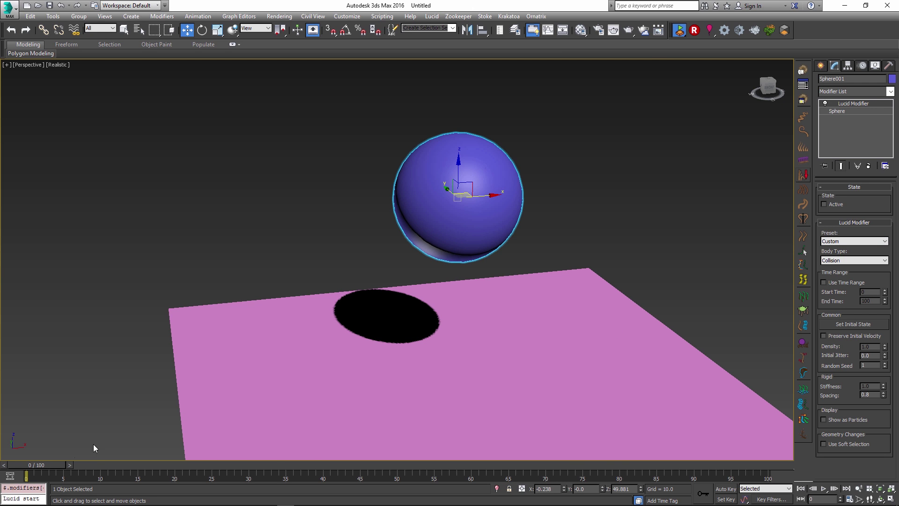
drag(38, 464, 70, 447)
key(w)
click(694, 34)
drag(38, 464, 1, 426)
key(w)
Expand the Recording Settings of the sphere's Lucid Modifier.
click(834, 69)
drag(824, 363, 840, 169)
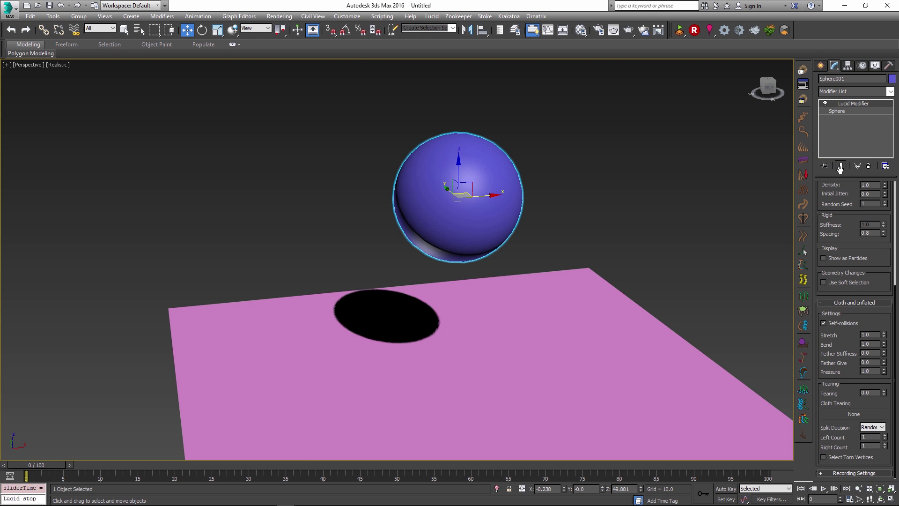
click(855, 473)
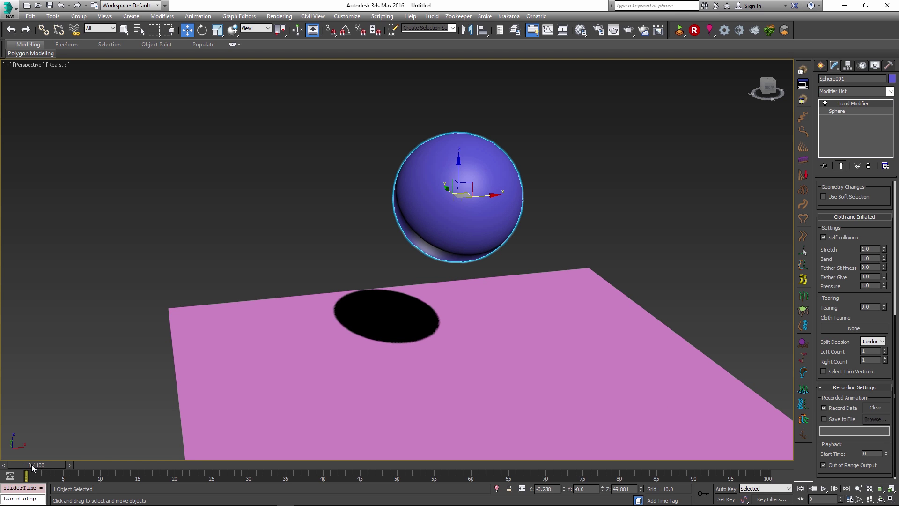
Try a playback Start Time of 20 on the recorded animation, scrub the timeline, and reset the start time to 0.
drag(32, 465, 177, 474)
key(w)
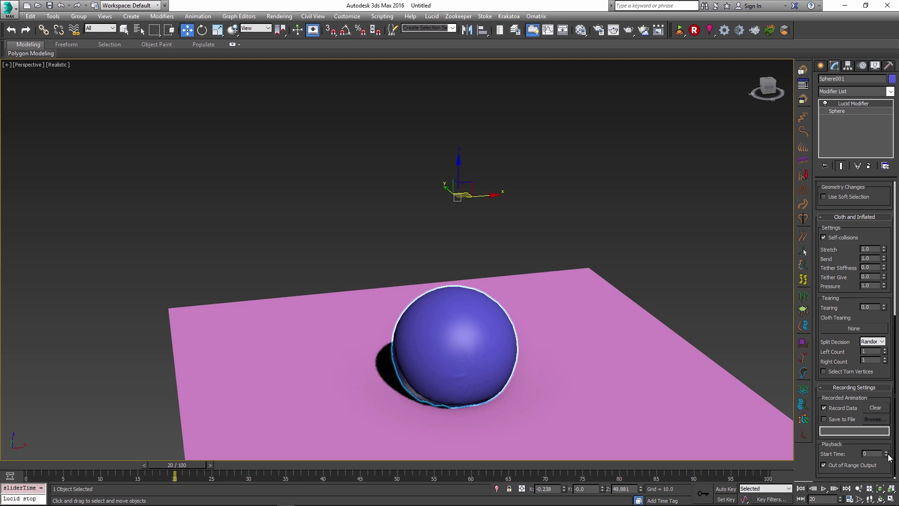
mouse_move(888, 455)
mouse_down()
mouse_move(889, 431)
mouse_move(886, 442)
mouse_up()
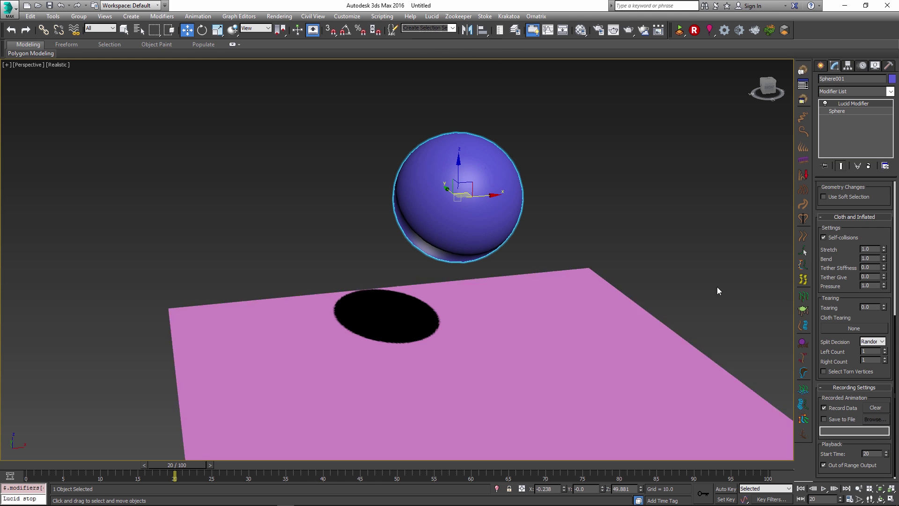
drag(192, 466, 49, 465)
key(w)
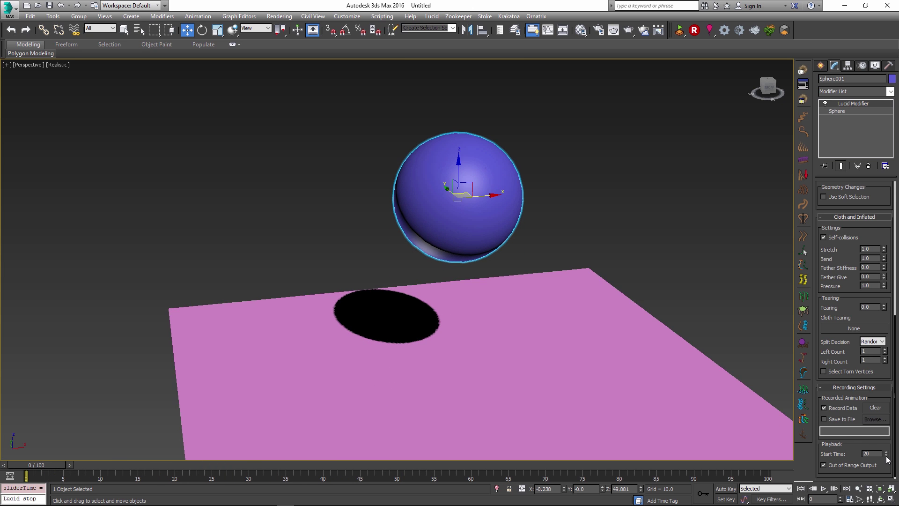
right_click(887, 454)
Add a second Lucid Modifier on top of the sphere's modifier stack.
click(891, 91)
drag(894, 112, 895, 171)
click(851, 341)
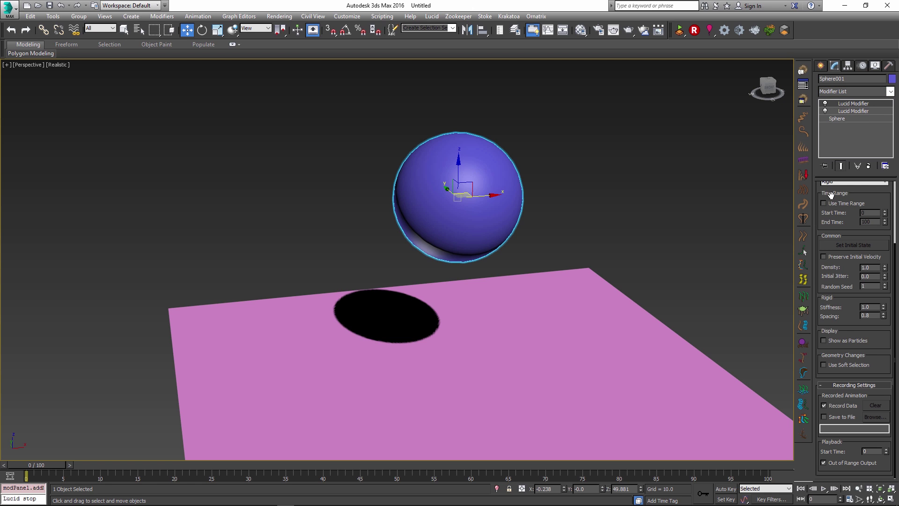
Check the lower Lucid Modifier's recorded animation, then set the upper Lucid Modifier's Body Type to Cloth.
drag(830, 195, 824, 333)
click(853, 111)
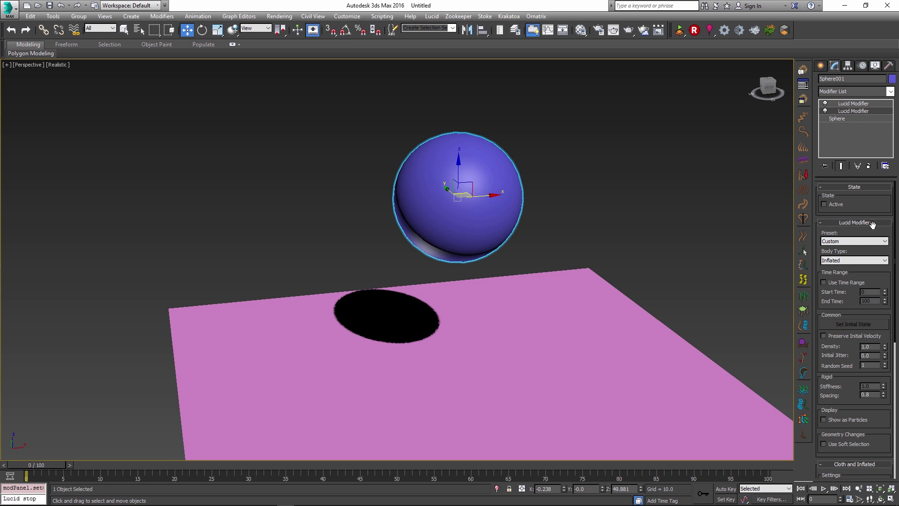
drag(40, 465, 22, 474)
click(857, 104)
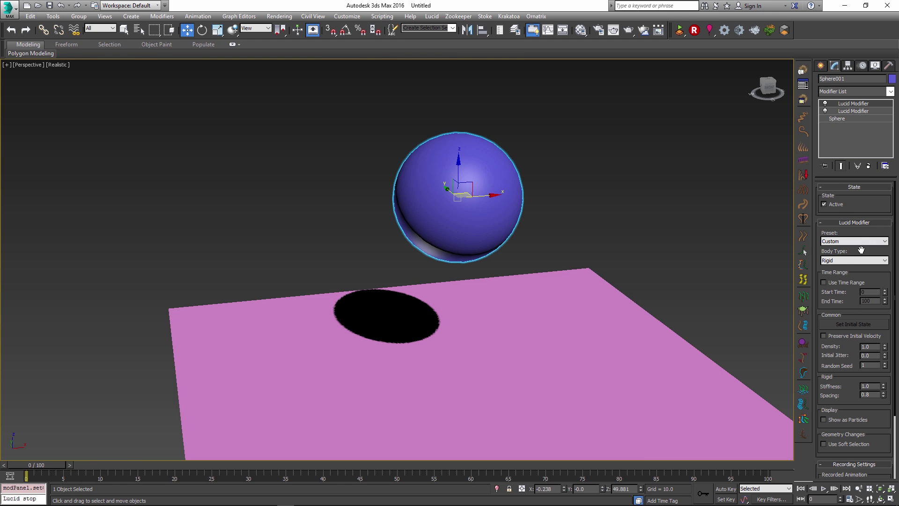
click(843, 263)
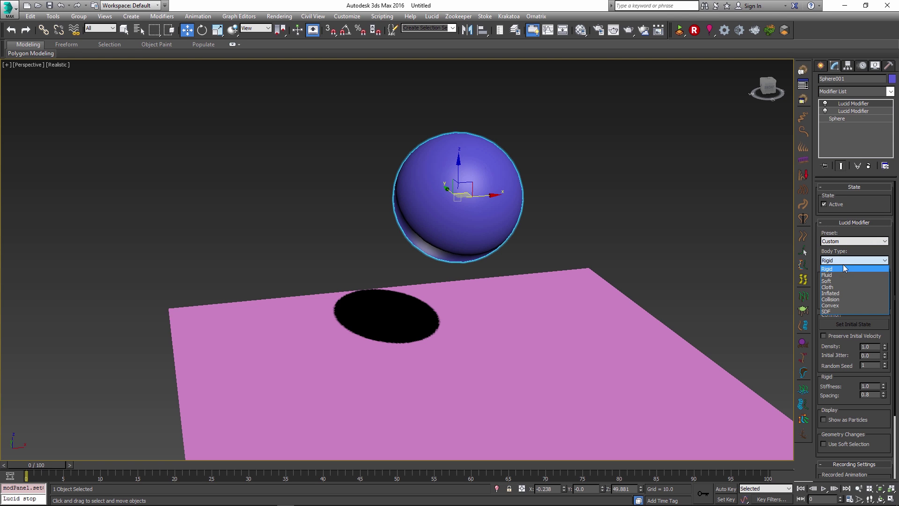
click(842, 287)
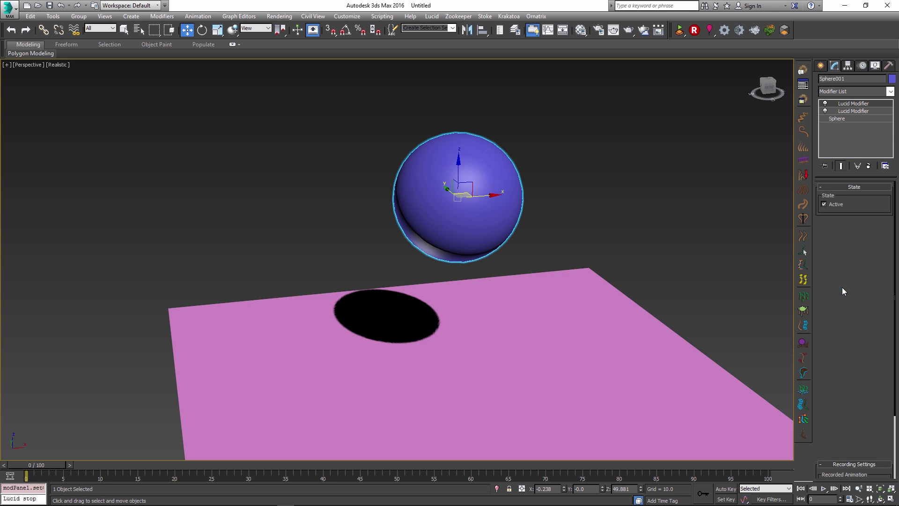
Disable the lower Lucid Modifier in the stack and enlarge the base sphere's radius to about 22.
click(836, 119)
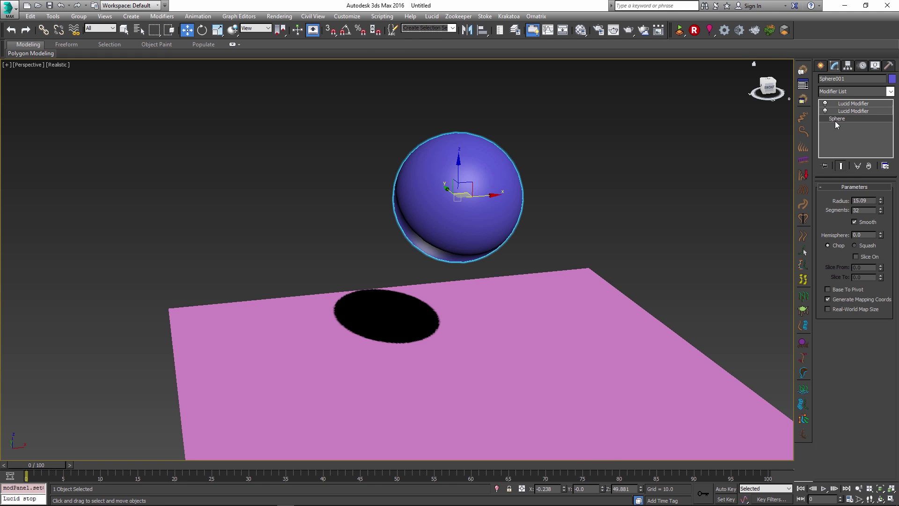
drag(883, 194, 883, 187)
right_click(886, 179)
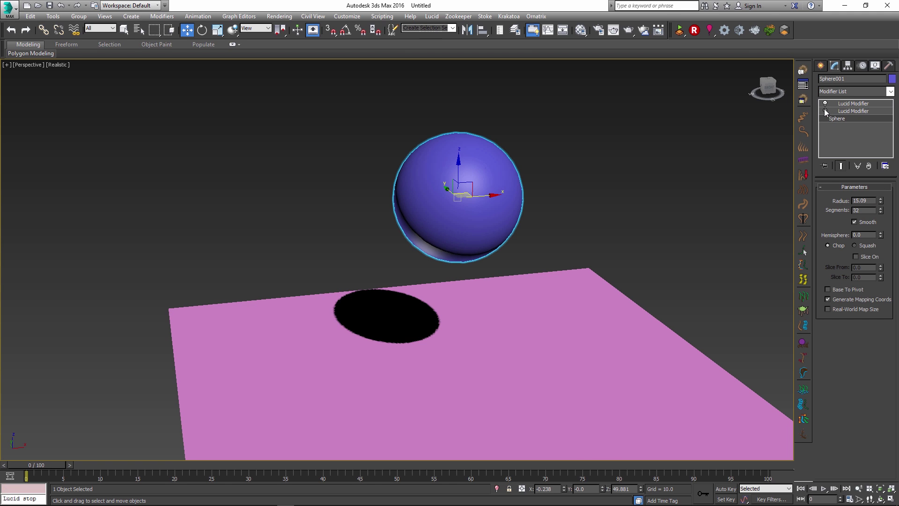
drag(883, 201, 882, 179)
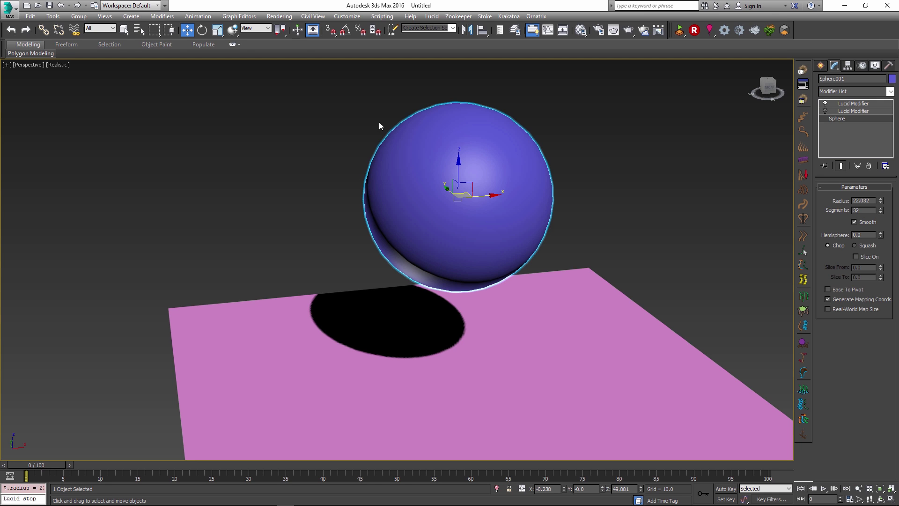
Record the simulation with the upper cloth modifier, deactivate that modifier, and scrub through its recorded animation.
click(861, 103)
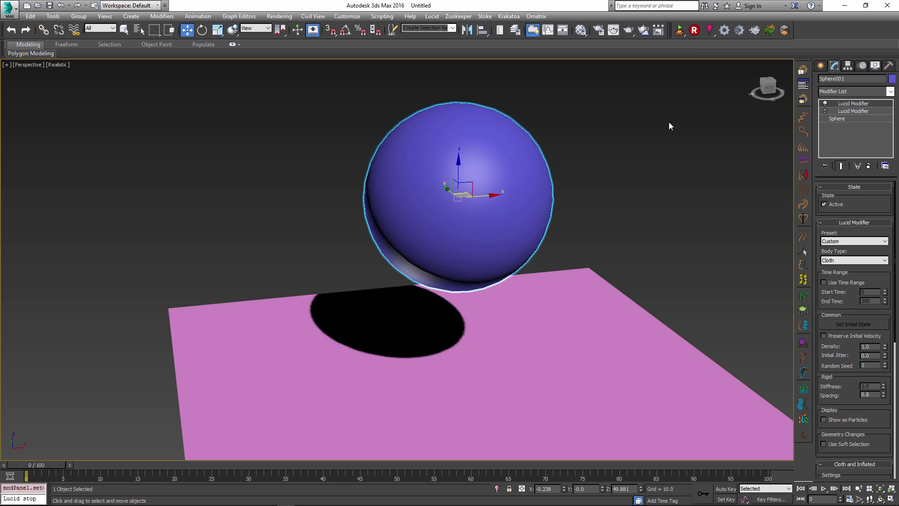
click(695, 33)
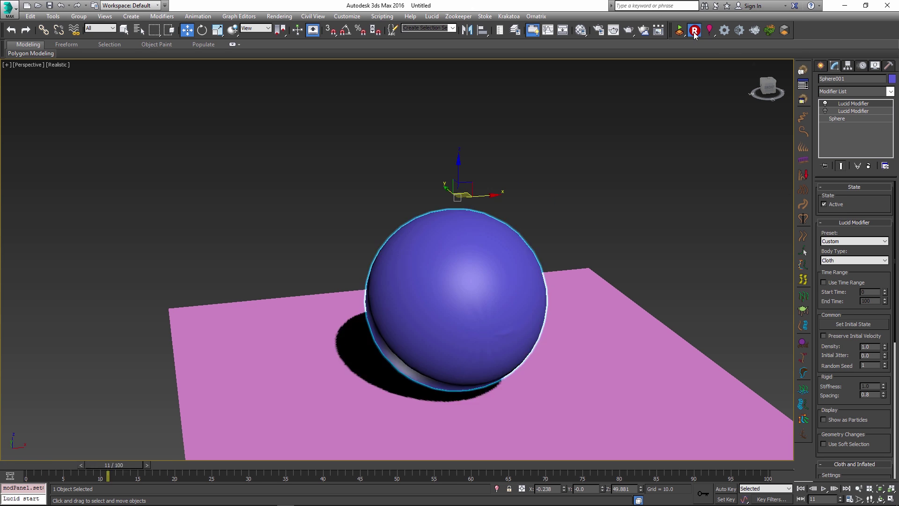
click(694, 30)
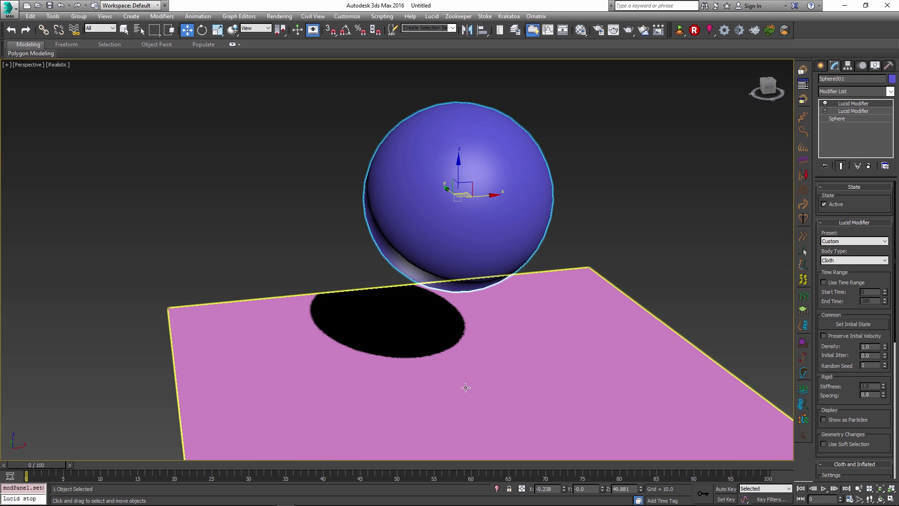
drag(50, 462, 19, 468)
key(w)
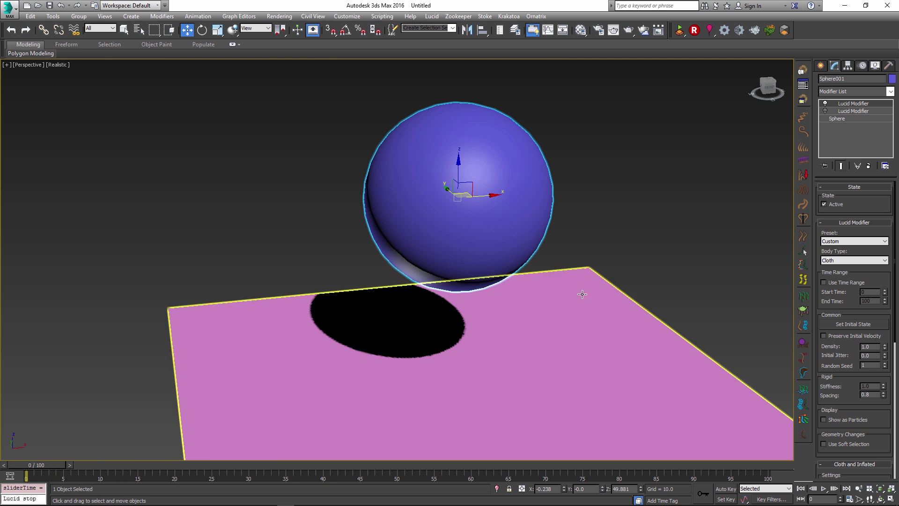
click(830, 202)
mouse_move(31, 465)
mouse_down()
mouse_move(294, 482)
mouse_move(28, 468)
mouse_up()
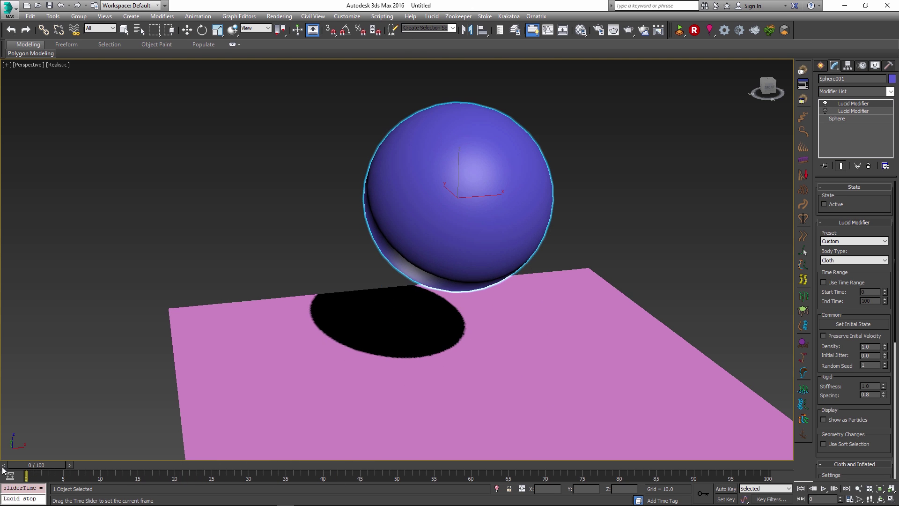
Enable the lower Lucid Modifier and disable the upper one, then scrub the lower modifier's recorded animation.
click(853, 111)
click(824, 111)
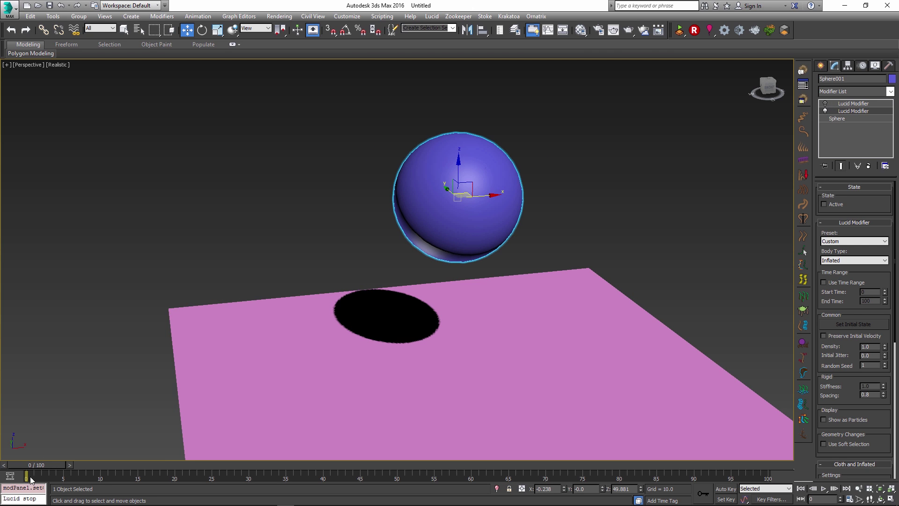
mouse_move(38, 470)
mouse_down()
mouse_move(374, 482)
mouse_move(257, 476)
mouse_move(206, 462)
mouse_move(25, 468)
mouse_up()
key(w)
Re-enable the upper Lucid Modifier, set its playback Start Time to 20, and scrub the timeline past frame 20.
click(817, 104)
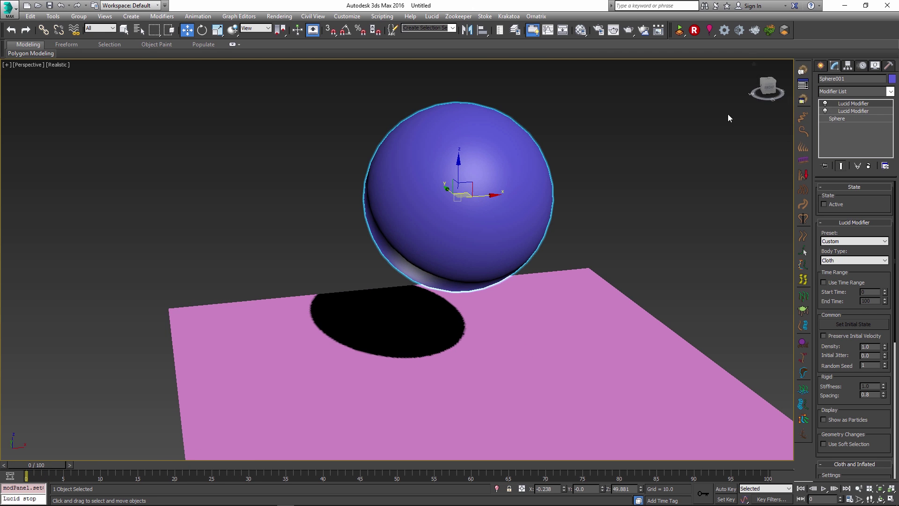
scroll(826, 258, down, 5)
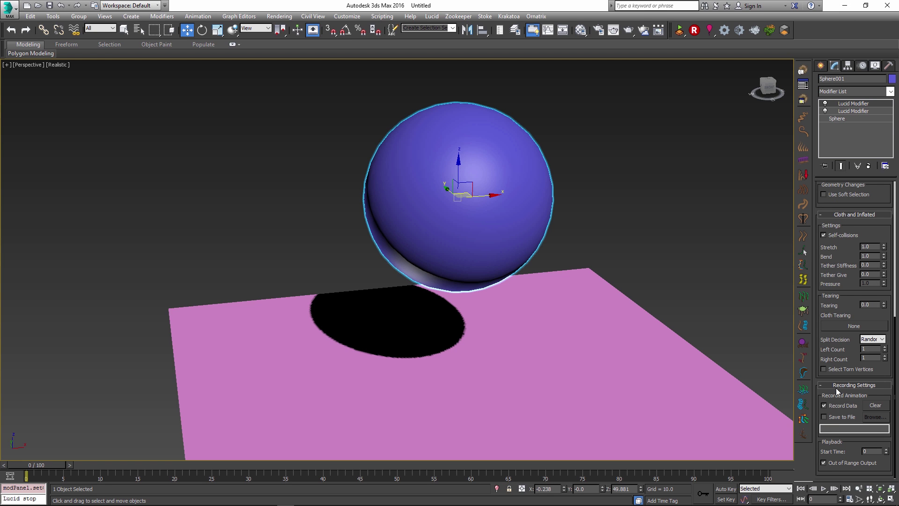
drag(884, 454, 889, 434)
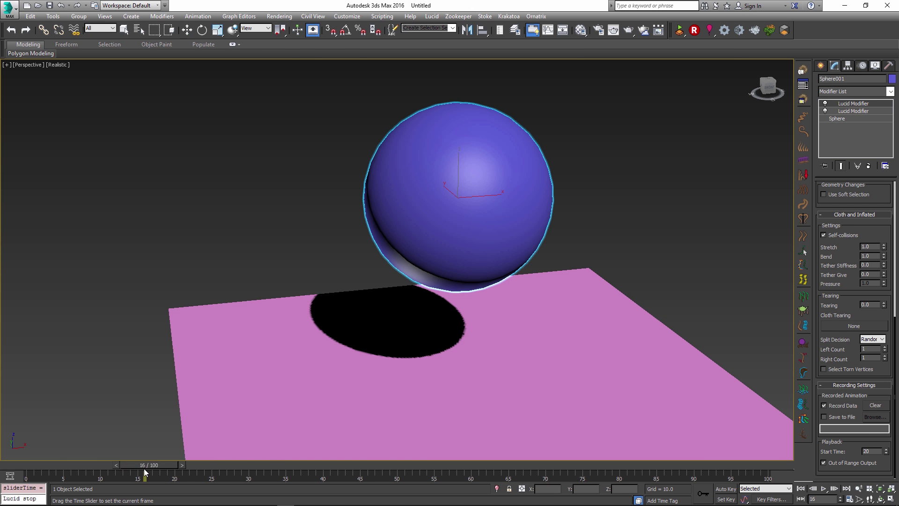
drag(145, 468, 192, 447)
key(w)
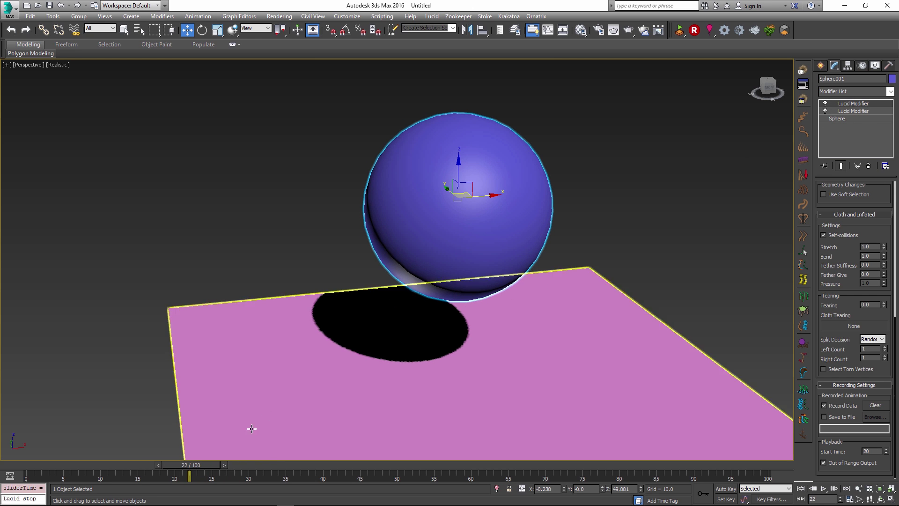
Turn off Out of Range Output for the upper Lucid Modifier and scrub the timeline to frame 30.
click(838, 463)
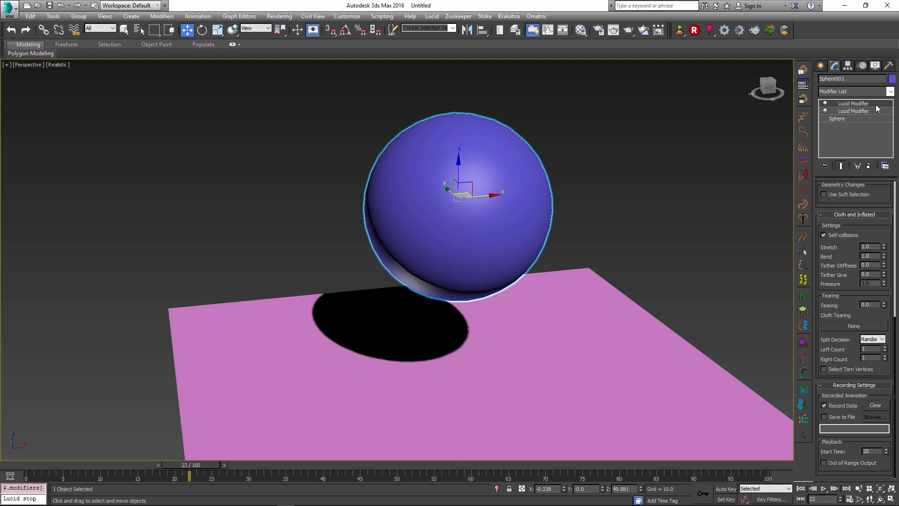
drag(179, 464, 252, 462)
key(w)
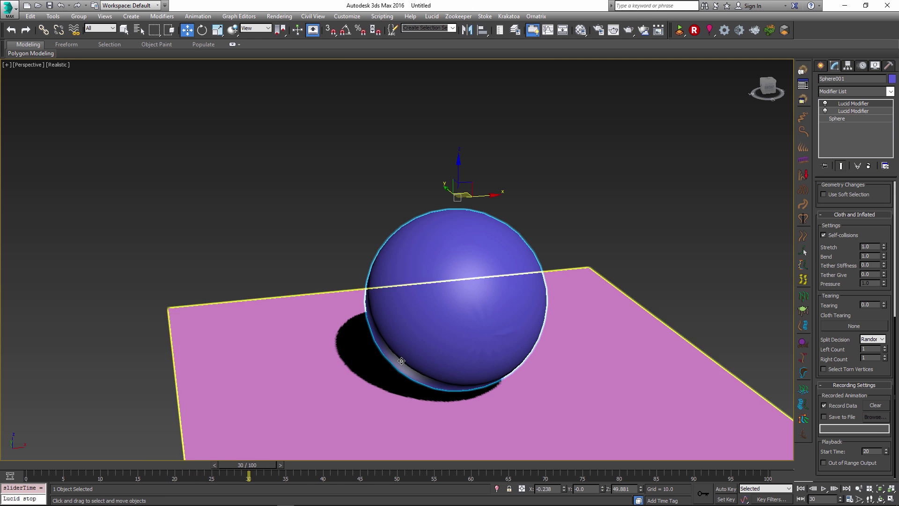
Set the upper Lucid Modifier's playback Start Time to 30 and scrub the early frames back to frame 0.
click(886, 453)
click(886, 449)
drag(886, 449, 886, 442)
drag(248, 462, 72, 444)
key(w)
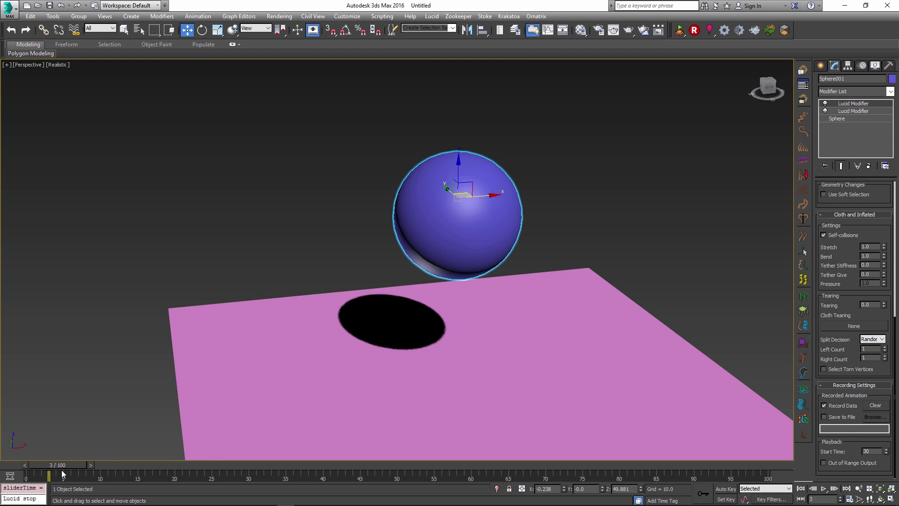
drag(62, 472, 94, 470)
key(w)
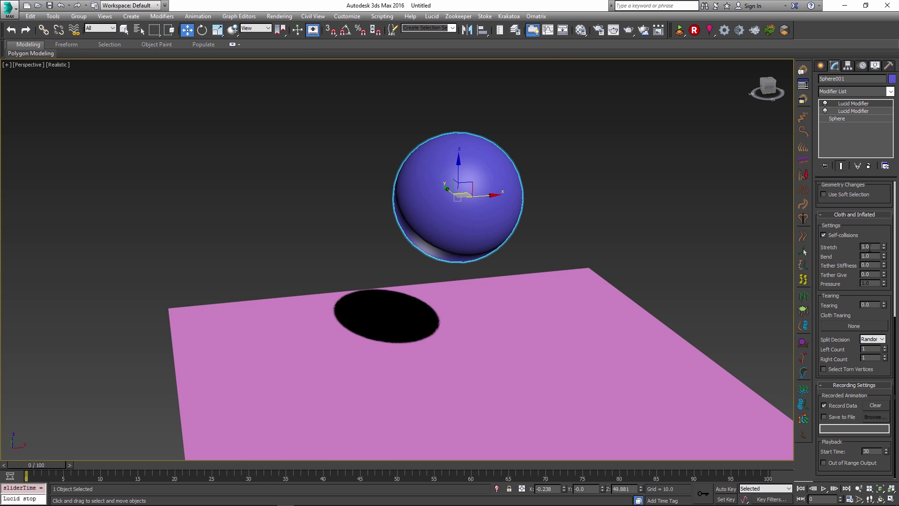
drag(869, 247, 815, 499)
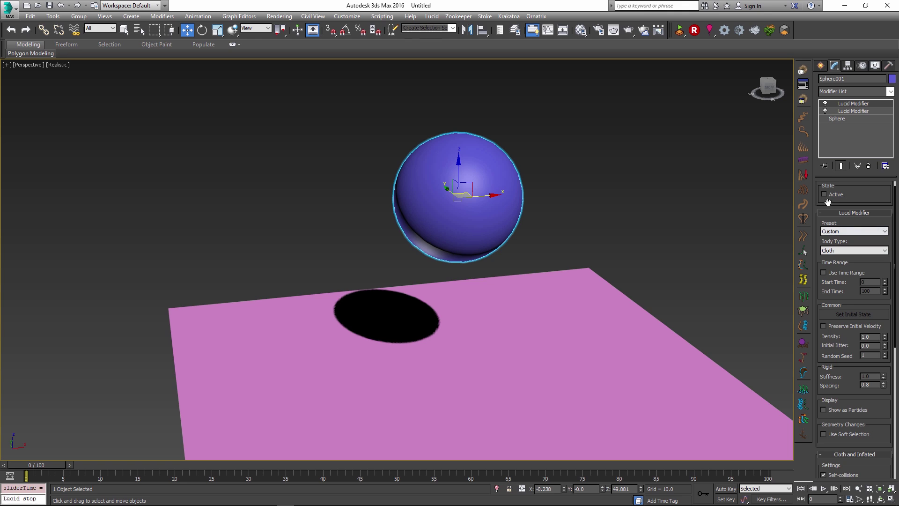
drag(844, 200, 838, 207)
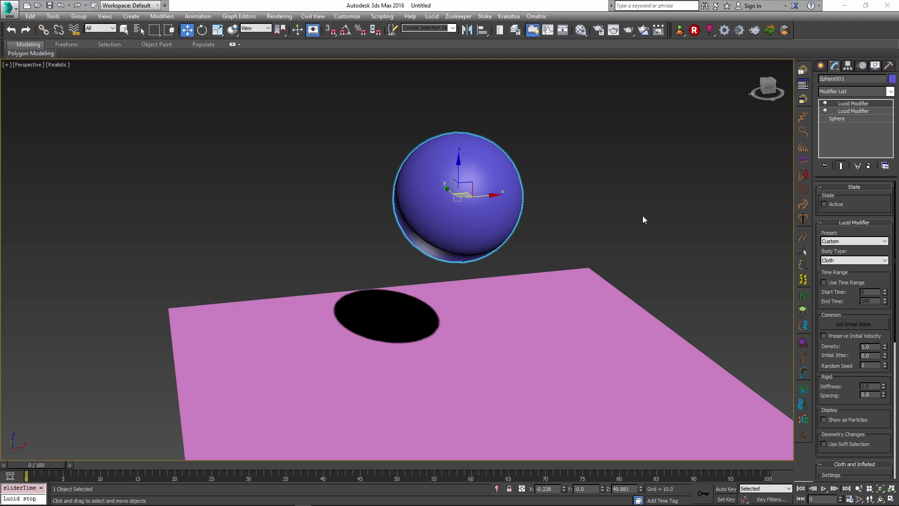
Reset the scene to an empty one.
click(10, 13)
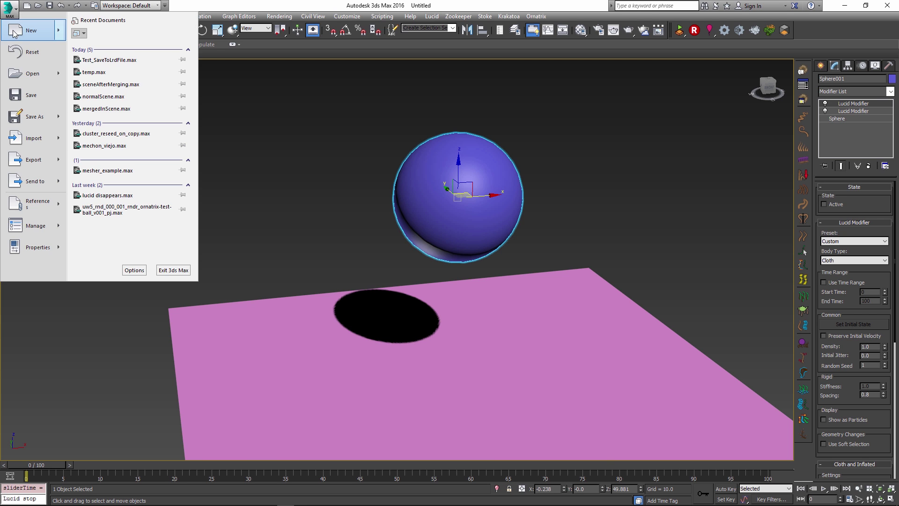
click(19, 58)
click(447, 271)
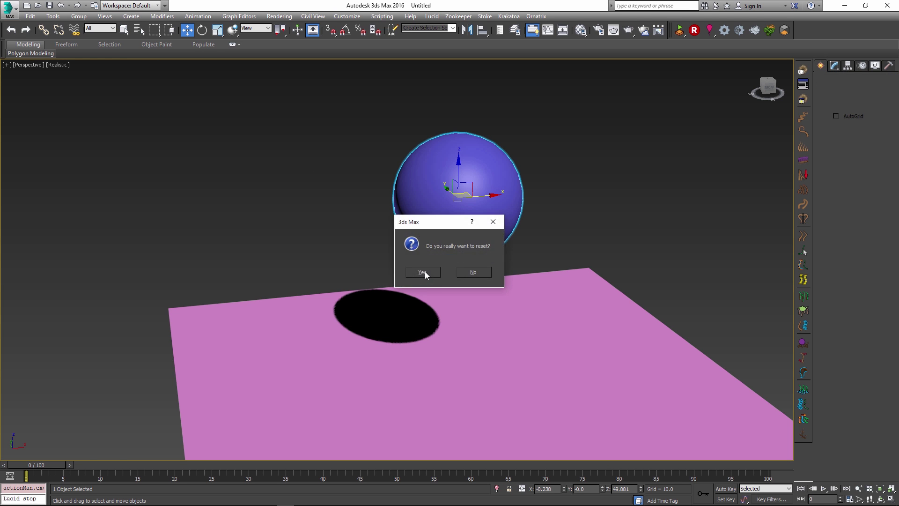
click(425, 271)
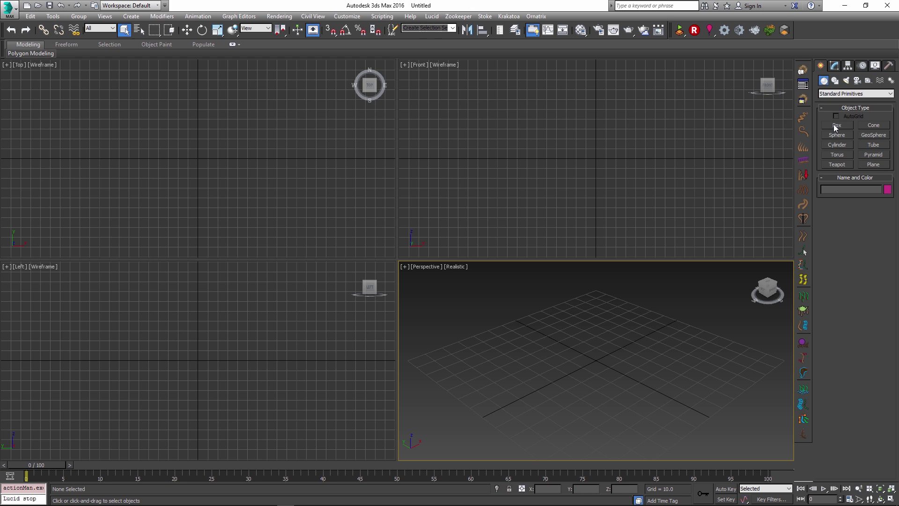
Create a PF Source particle emitter about 60 by 62 units in the Front view, above the ground line.
click(836, 94)
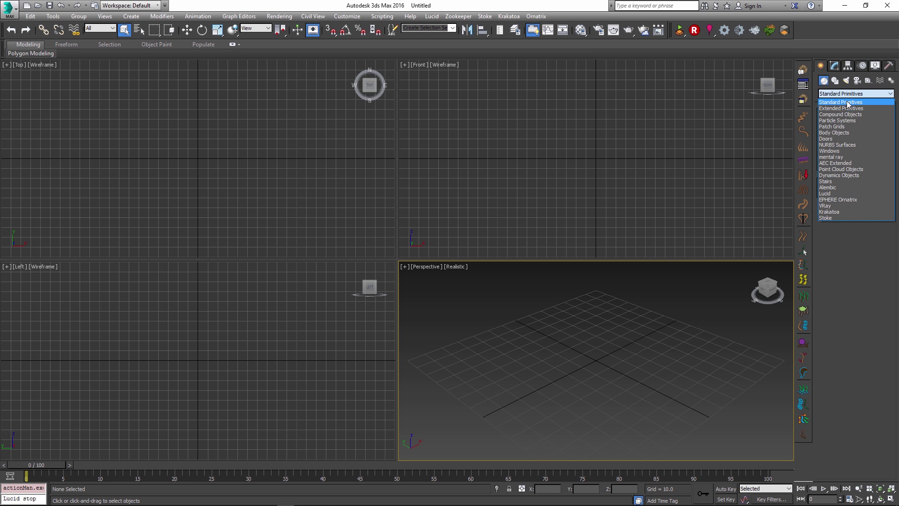
click(837, 121)
click(838, 126)
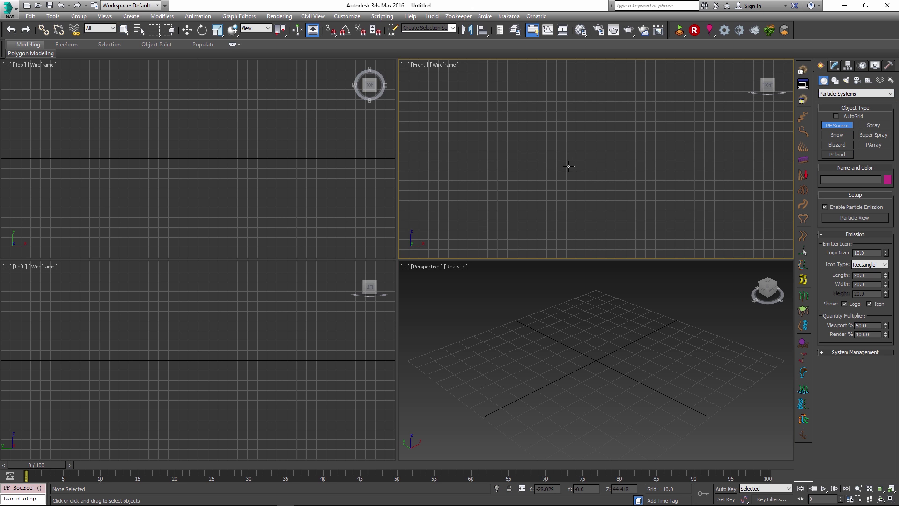
drag(563, 169, 625, 111)
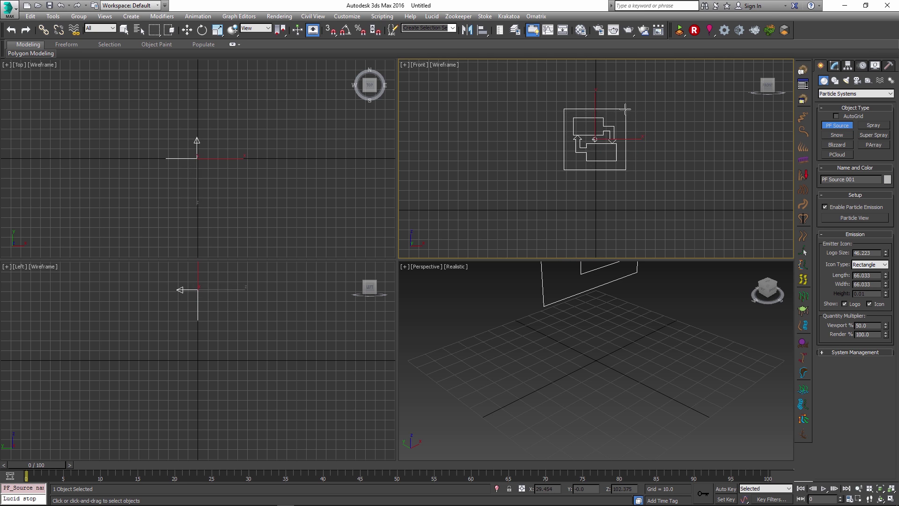
Open the PF Source in Particle View and add a Lucid Fluid operator to Event 001 above Display 001.
click(835, 67)
click(841, 212)
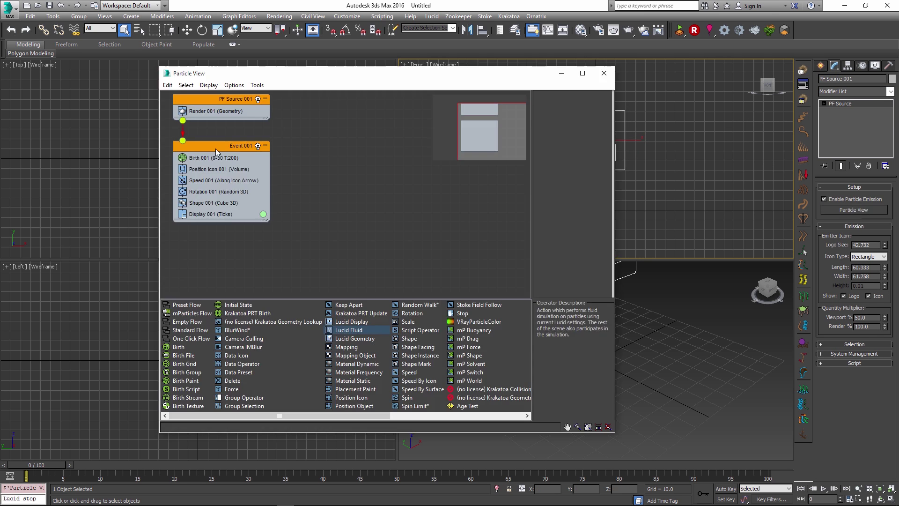
drag(356, 334, 241, 214)
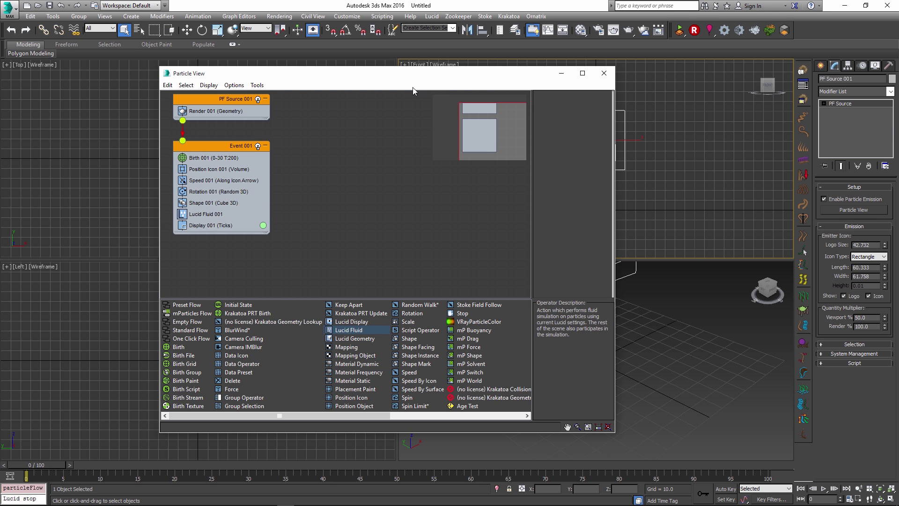
Move Particle View aside and change the Particle Radius in the LucidFlexSettings helper's Flex Settings.
drag(356, 74, 113, 121)
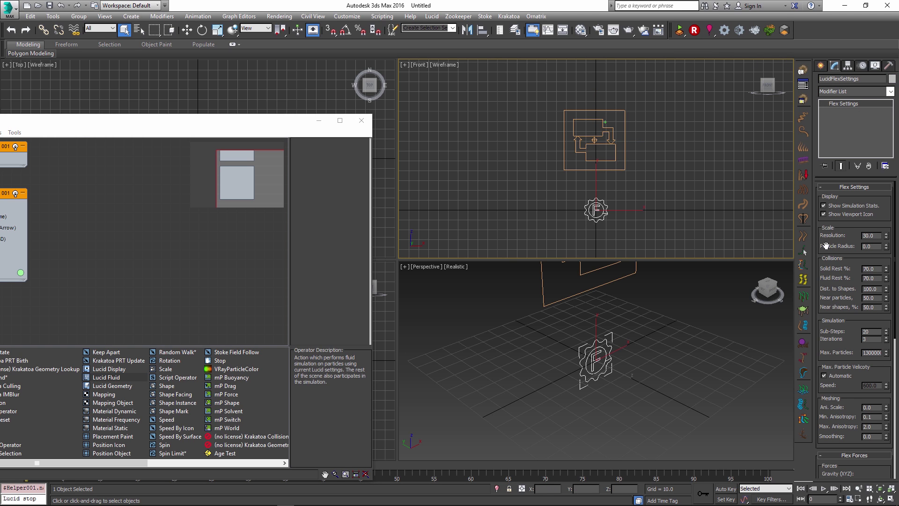
drag(878, 247, 855, 246)
Create a ground plane about 370 by 231 units beneath and in front of the particle emitter in the Perspective view.
click(820, 66)
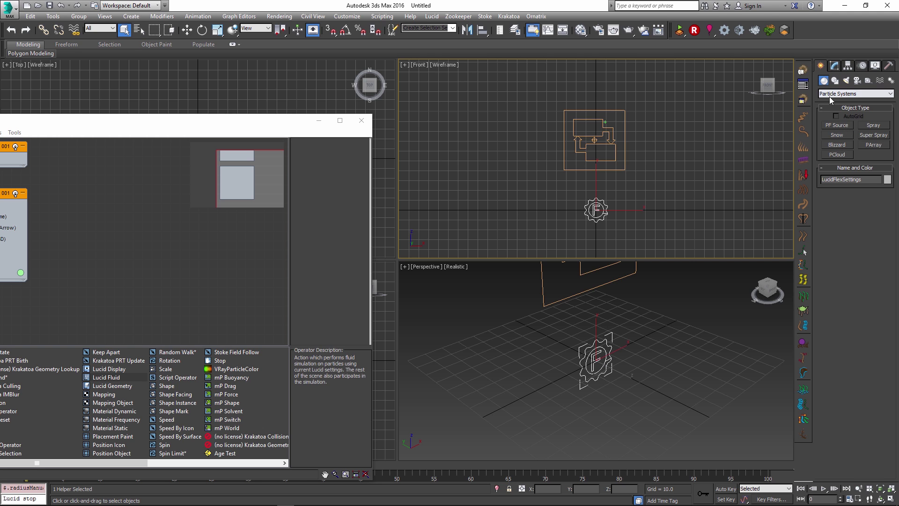
click(831, 96)
click(838, 102)
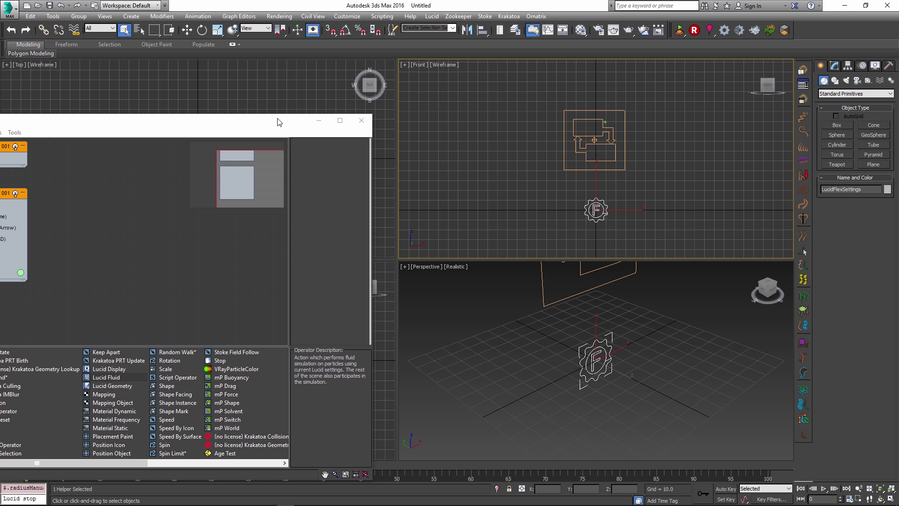
click(361, 120)
scroll(515, 341, up, 3)
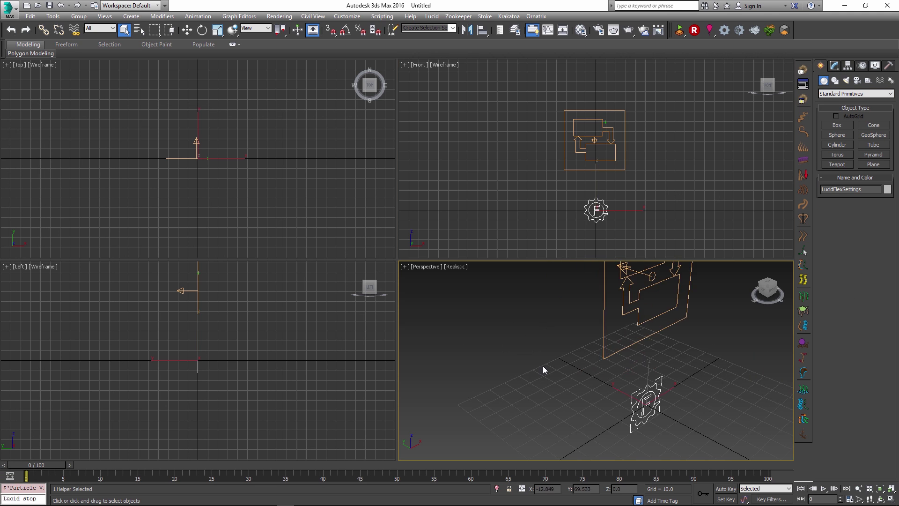
key(alt+w)
alt+middle_drag(424, 244, 608, 248)
click(876, 165)
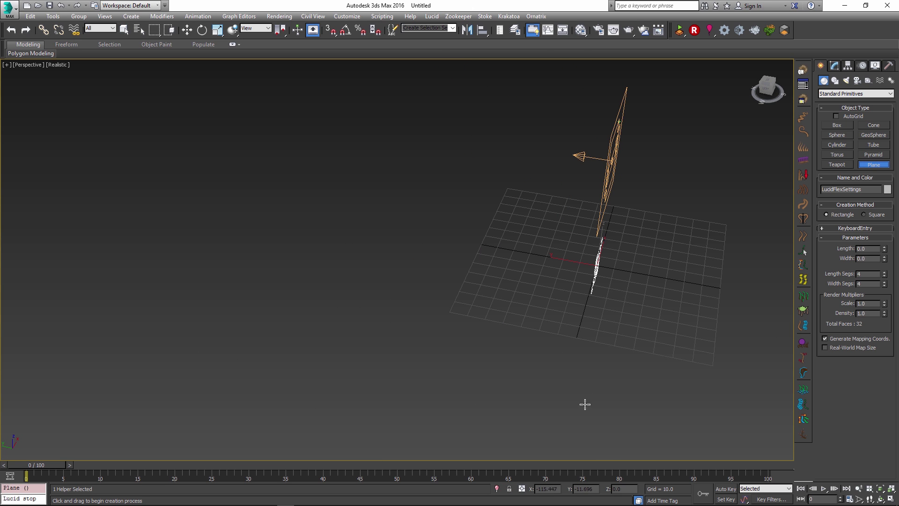
mouse_move(587, 407)
mouse_down()
mouse_move(187, 84)
mouse_move(157, 102)
mouse_up()
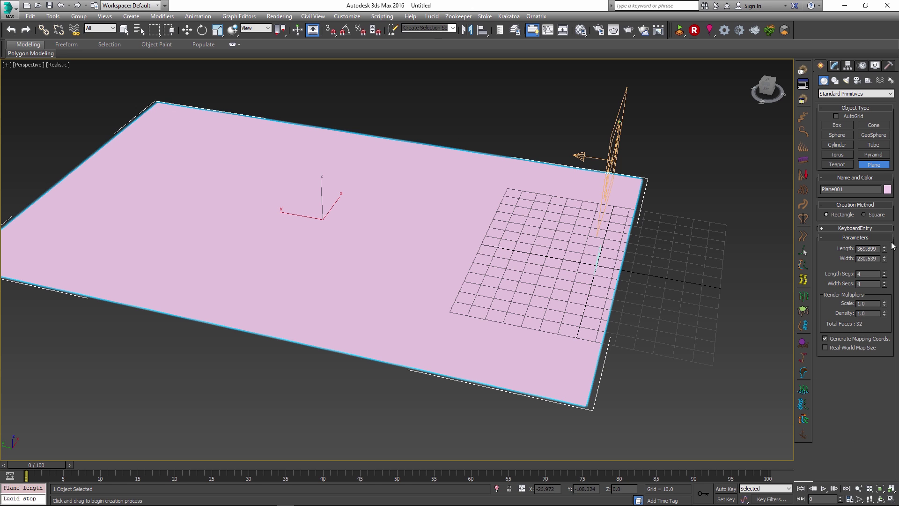
Change the plane's object color to black and finish plane creation.
click(886, 190)
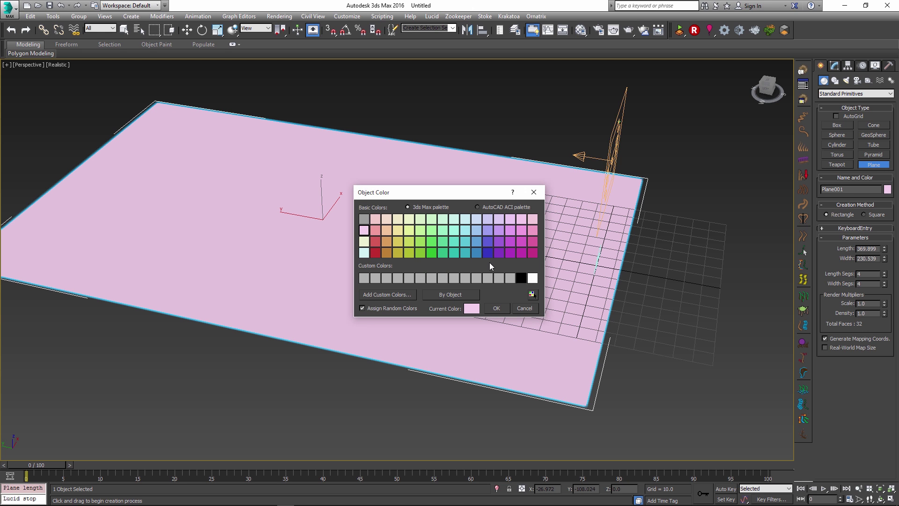
click(524, 279)
click(496, 309)
alt+middle_drag(496, 313, 396, 272)
right_click(436, 282)
Test the Lucid particle simulation from frame 0 with the plane in the scene, and stop it.
drag(66, 465, 16, 464)
key(w)
click(678, 31)
drag(46, 465, 123, 471)
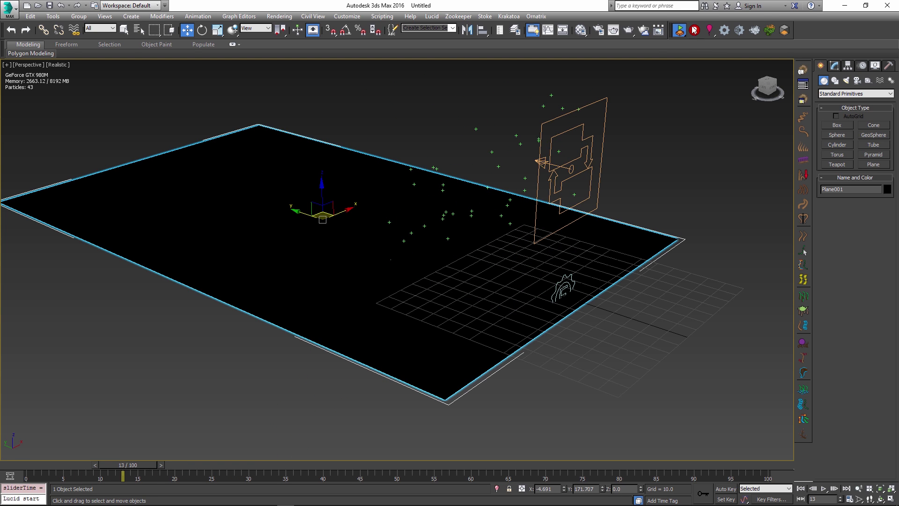
click(679, 30)
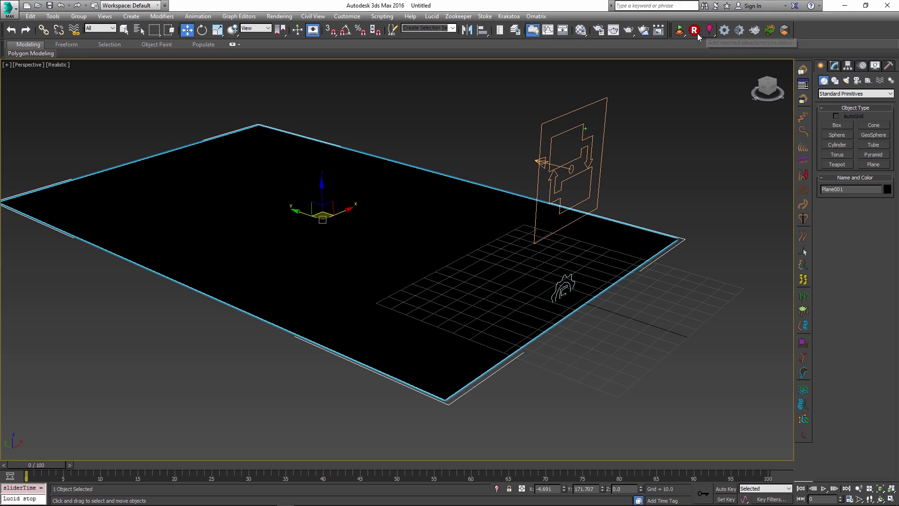
Add the plane to the Lucid simulation as a collision surface and rerun the simulation.
drag(709, 30, 713, 165)
click(679, 35)
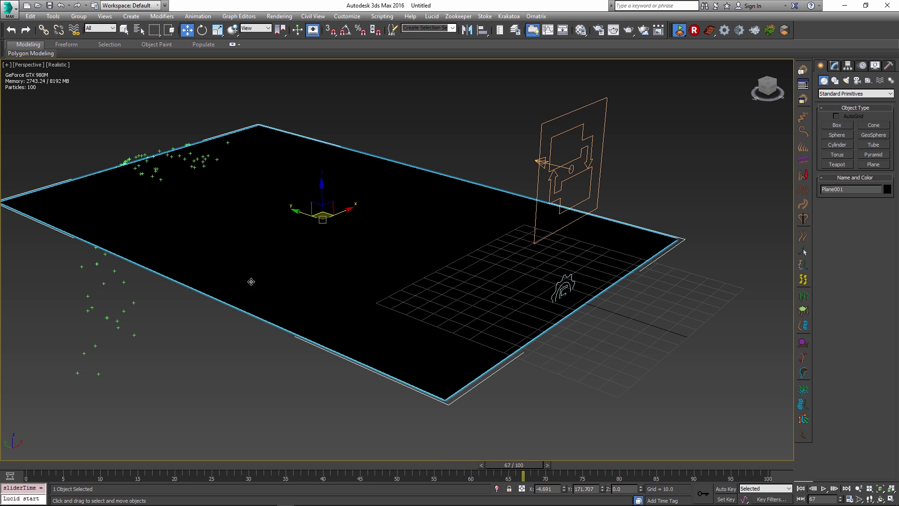
alt+middle_drag(444, 197, 433, 247)
Set the Display 001 operator's type to Geometry in Particle View.
key(6)
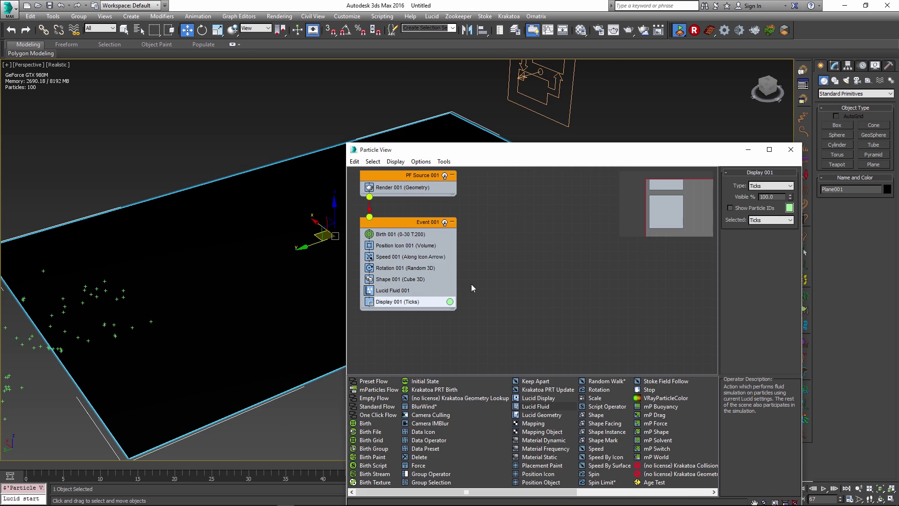
click(789, 186)
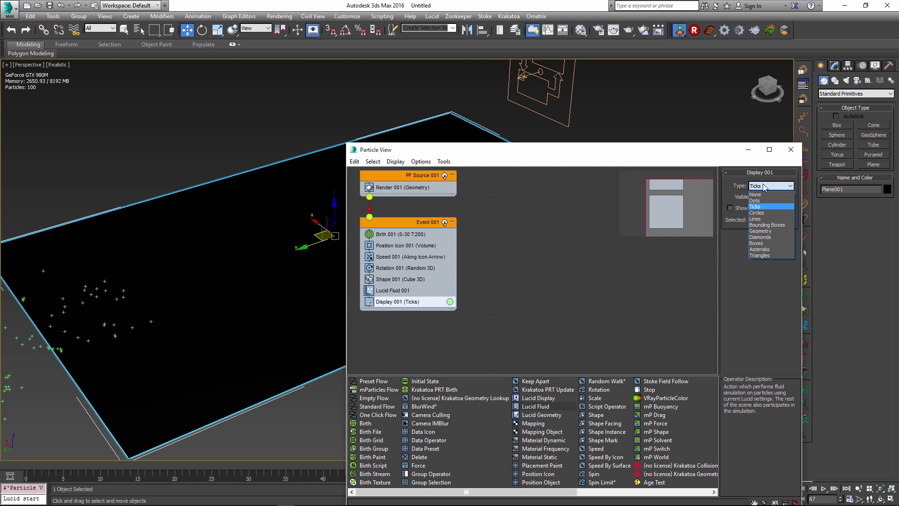
click(778, 231)
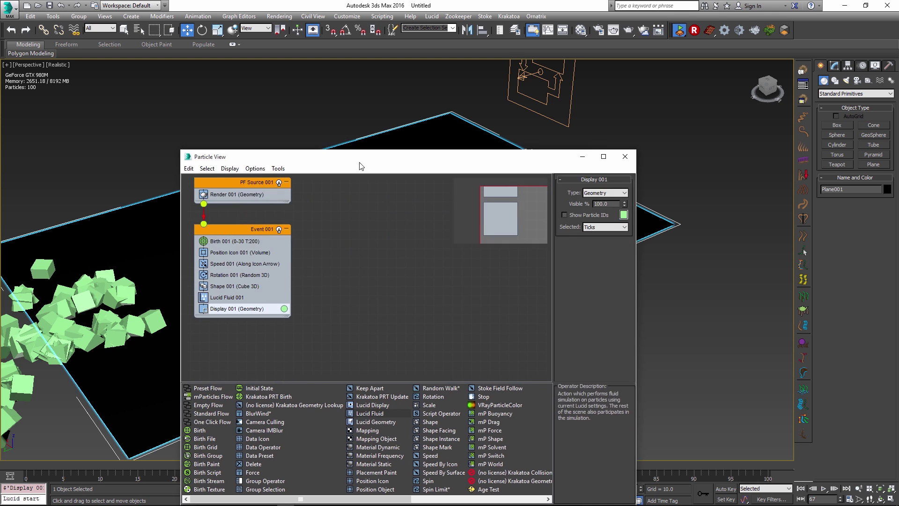
key(6)
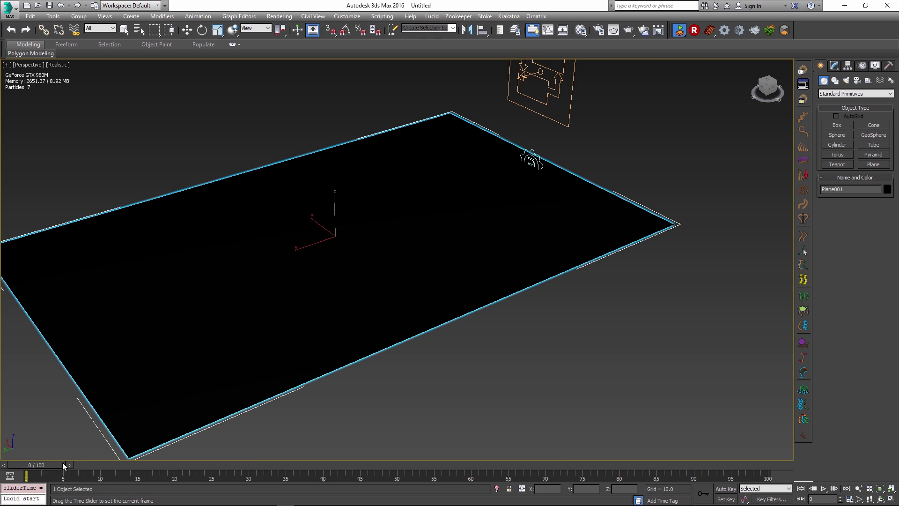
Record the Lucid Fluid particle simulation from frame 0, stop it, and scrub the timeline to frame 24.
key(Home)
key(w)
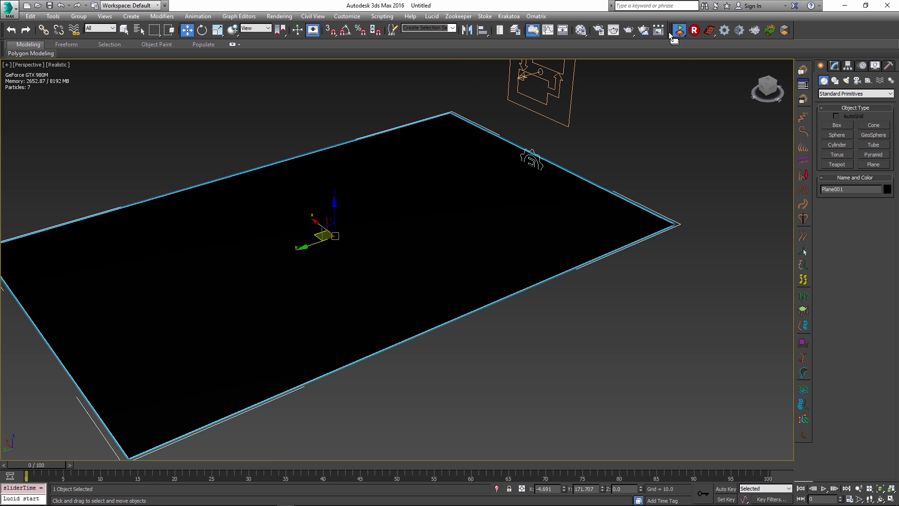
key(/)
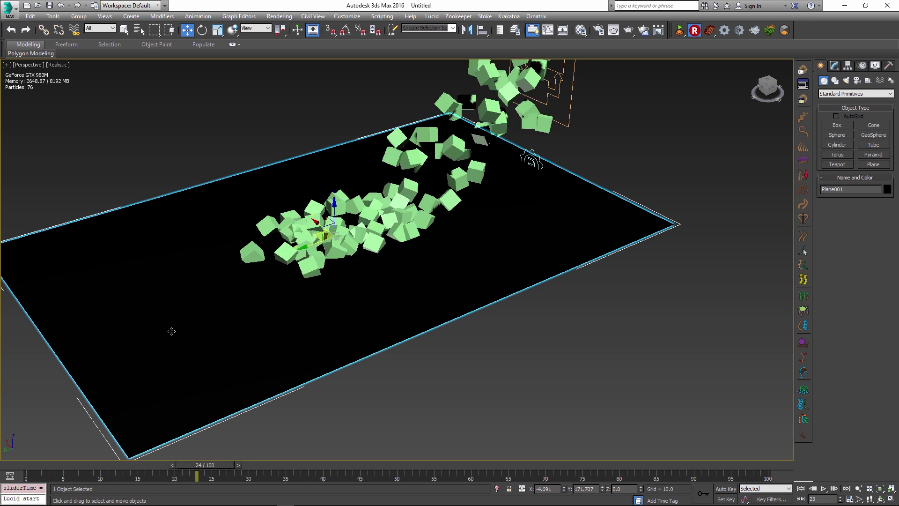
key(/)
drag(57, 465, 214, 465)
key(w)
middle_drag(433, 297, 471, 319)
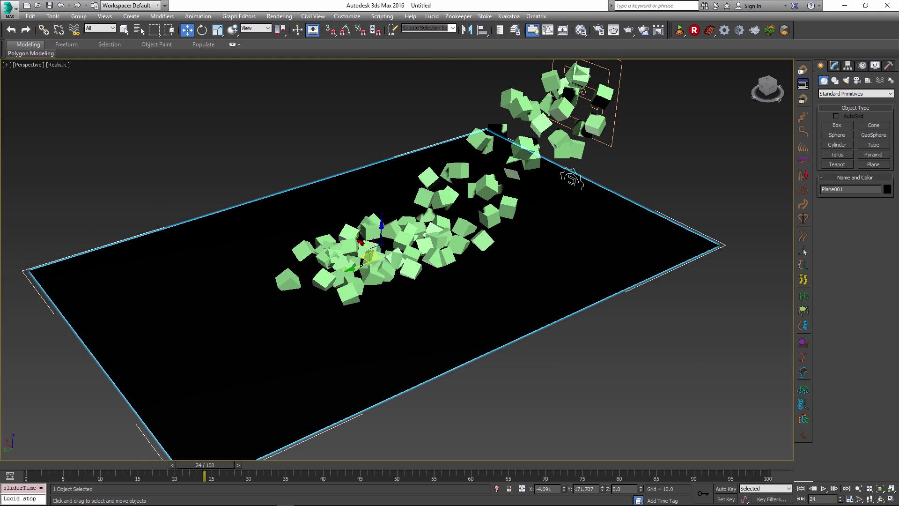
Deactivate the Lucid Fluid 001 operator in Particle View.
key(6)
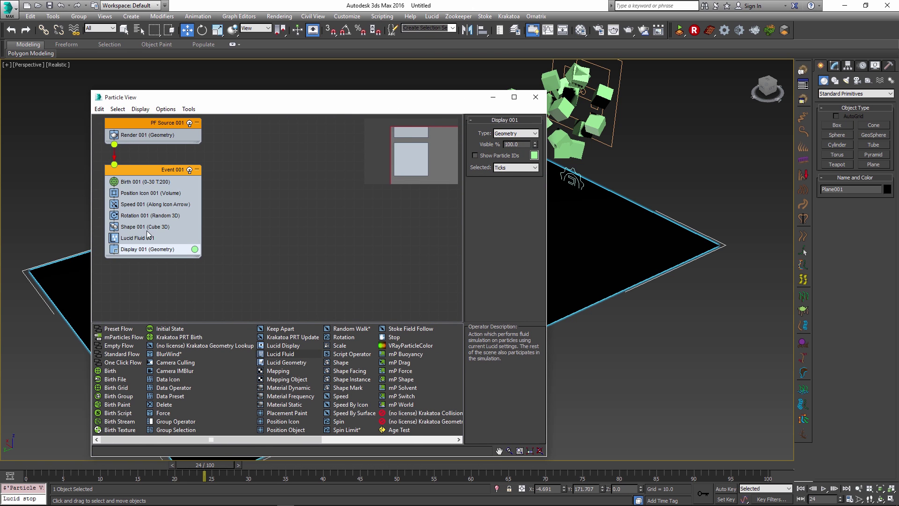
click(135, 239)
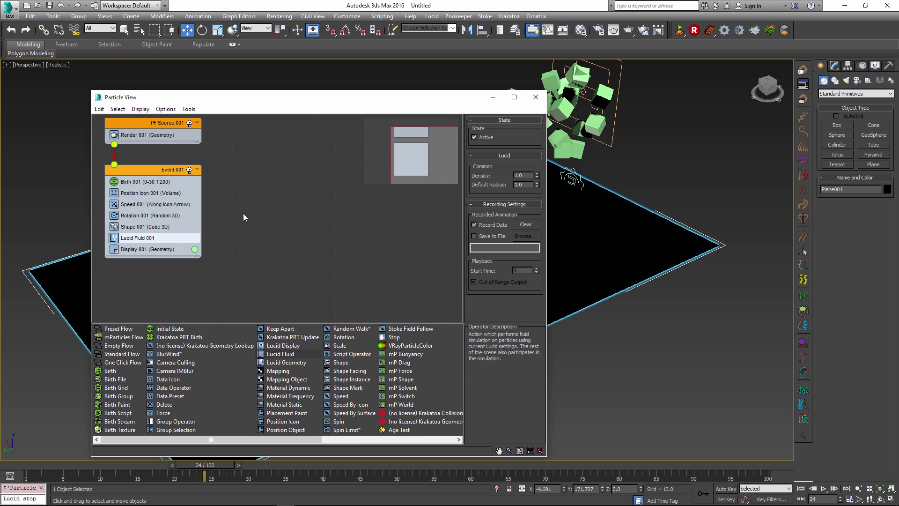
click(482, 137)
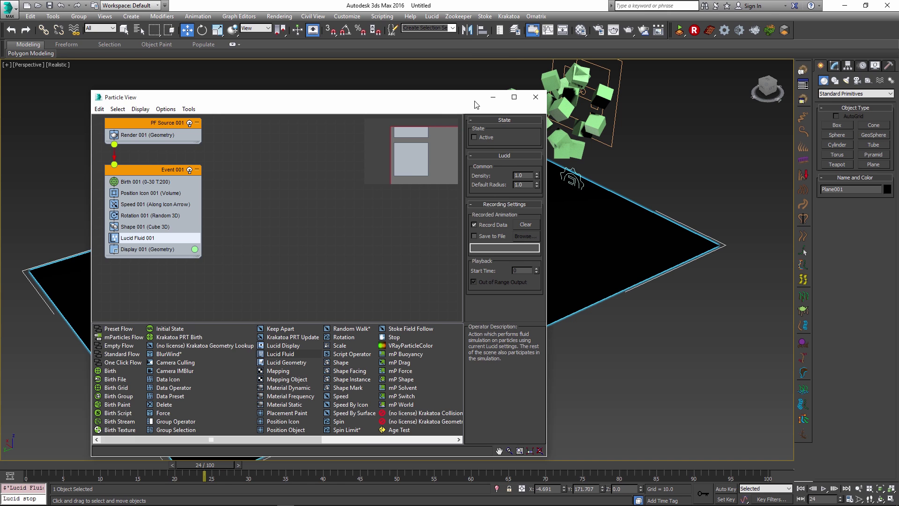
drag(474, 103, 451, 102)
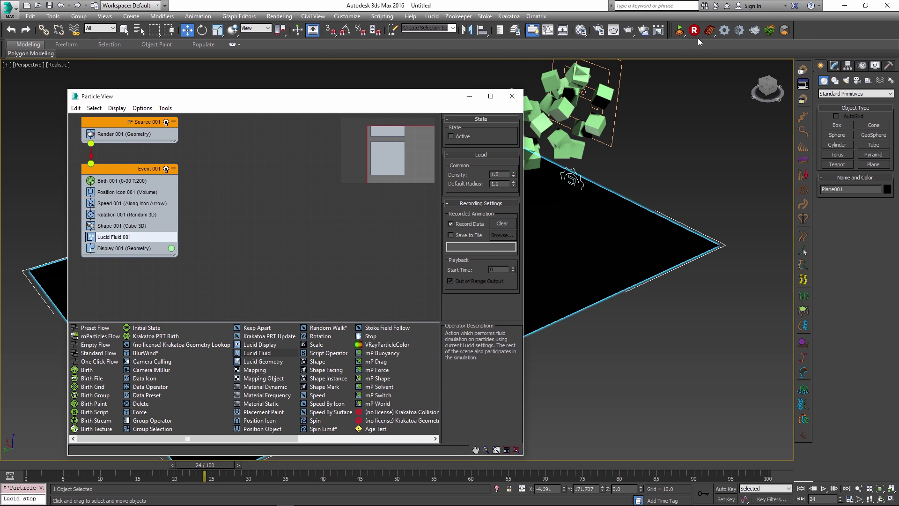
Duplicate Event 001 in Particle View and wire the copy, Event 002, to PF Source 001.
click(139, 170)
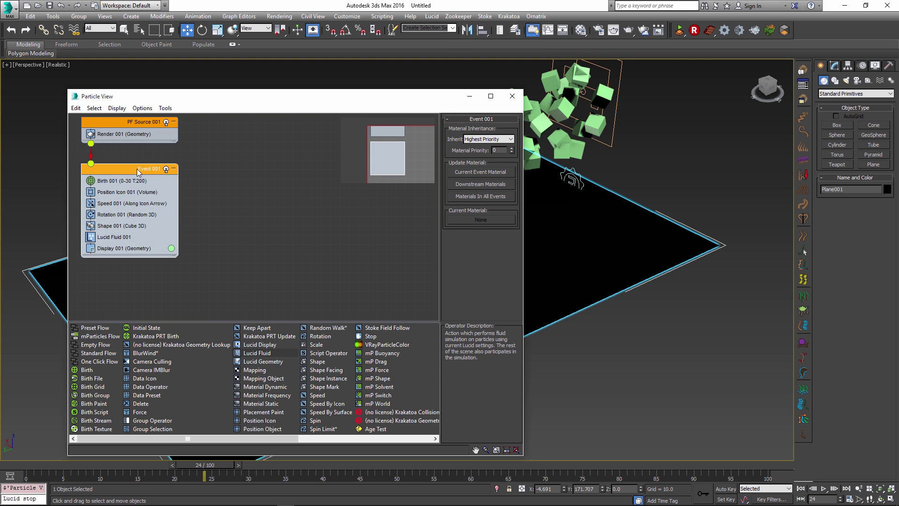
right_click(137, 171)
click(151, 244)
right_click(249, 179)
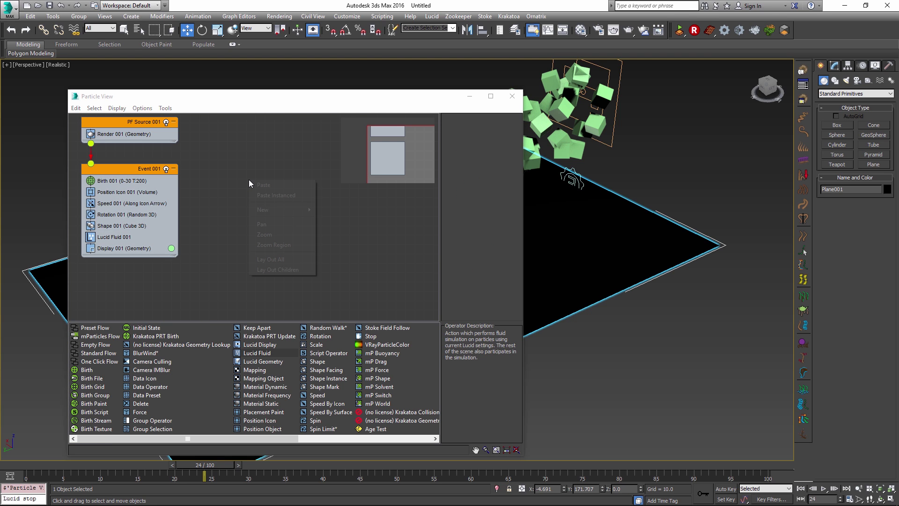
click(283, 195)
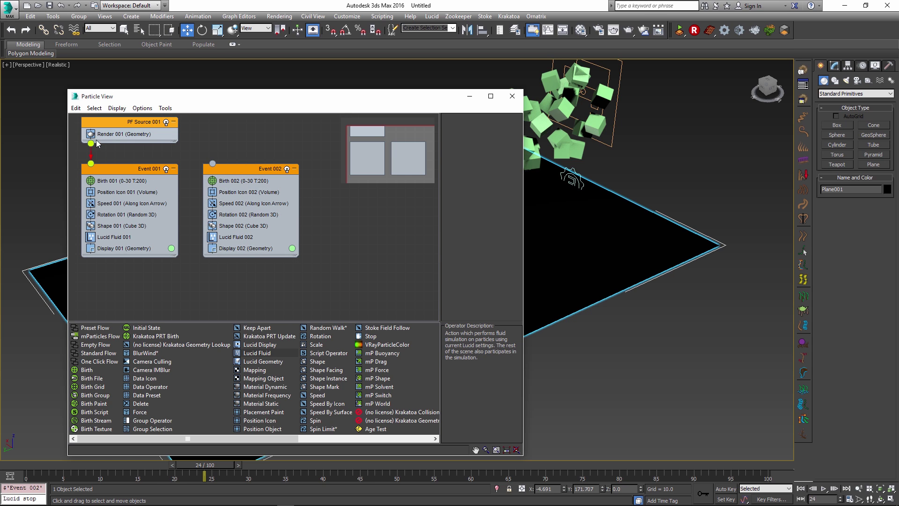
drag(92, 144, 213, 165)
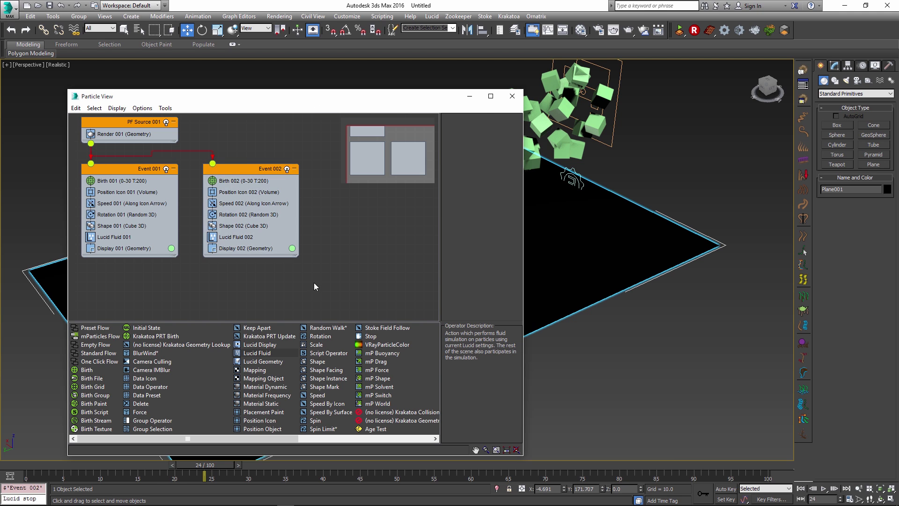
Activate the Lucid Fluid 002 operator and set the Position Icon 002 uniqueness seed to 12346.
click(250, 238)
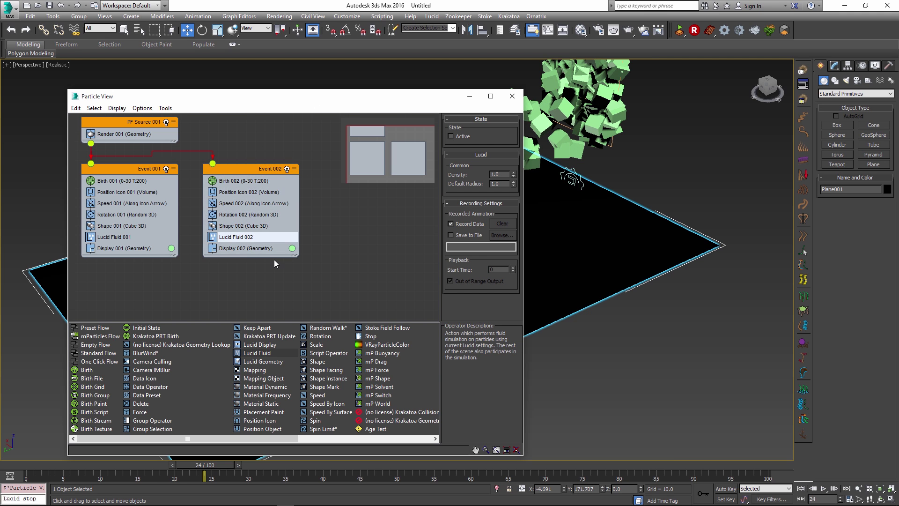
click(458, 135)
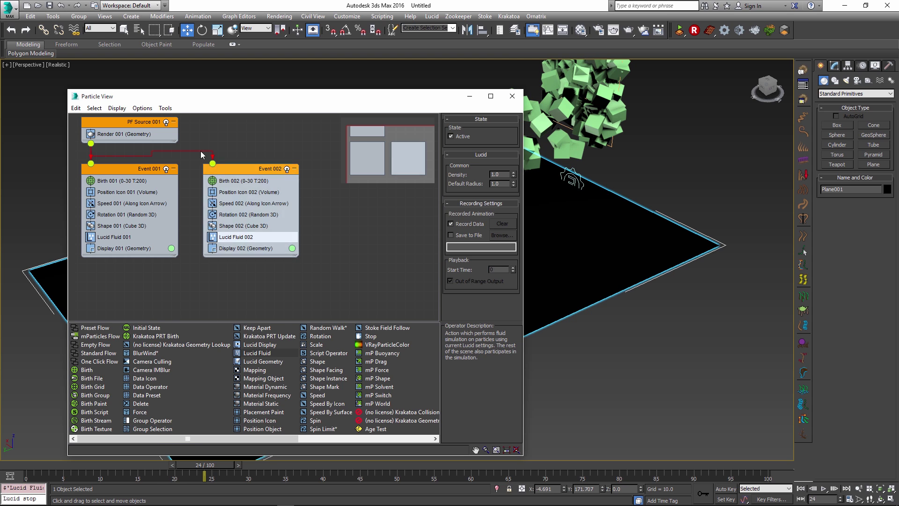
click(265, 195)
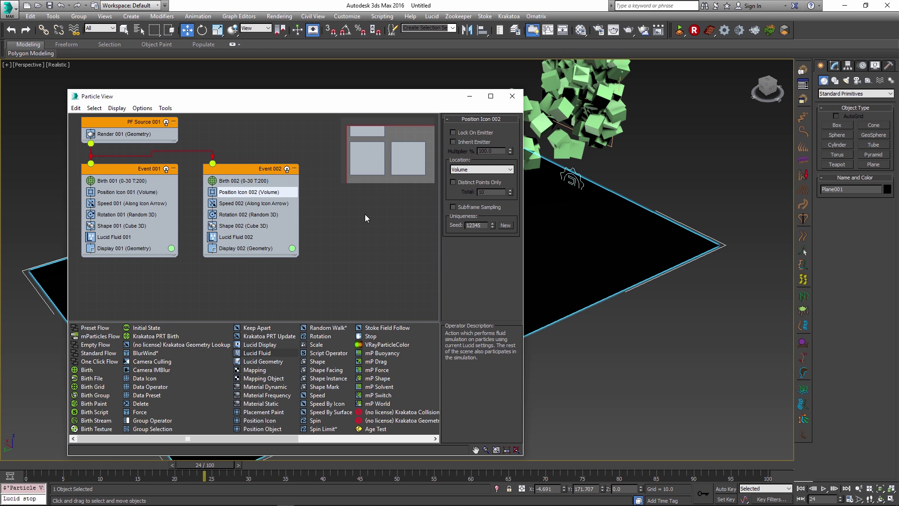
click(492, 223)
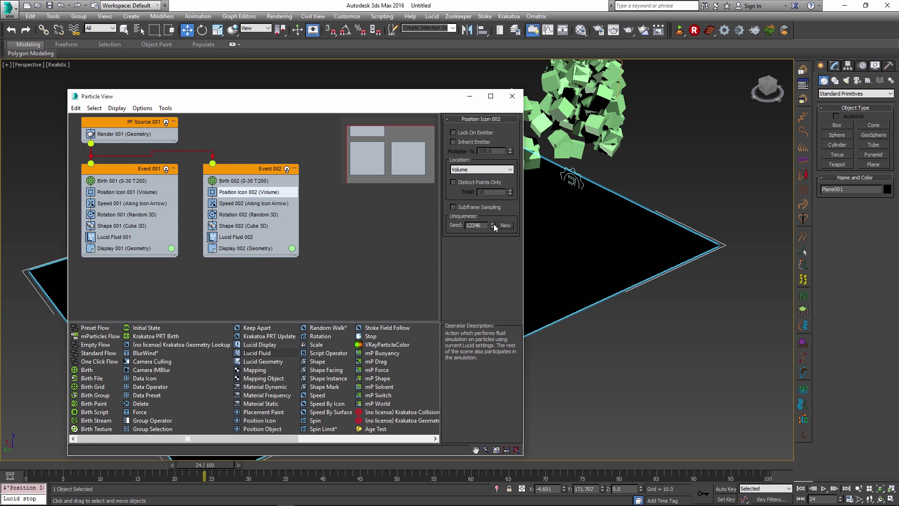
Change the Display 002 operator's color to fully saturated red and close Particle View.
click(293, 248)
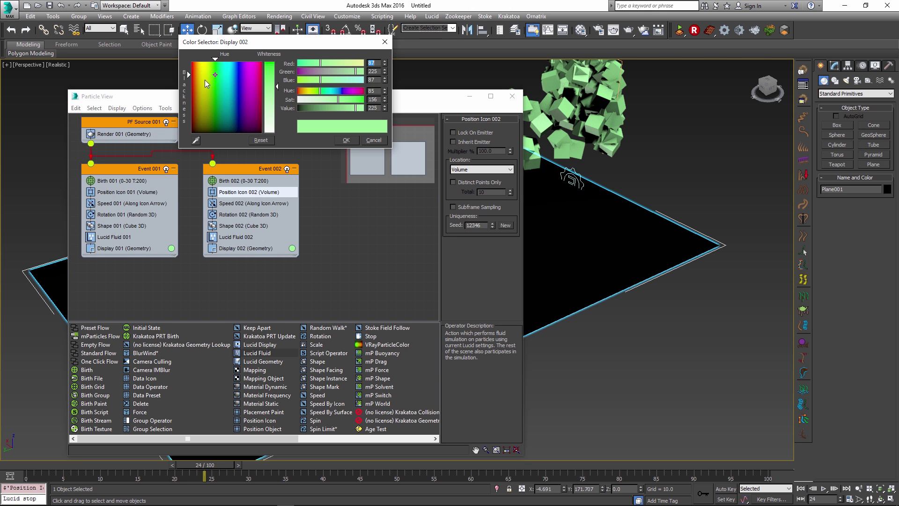
drag(204, 79, 188, 59)
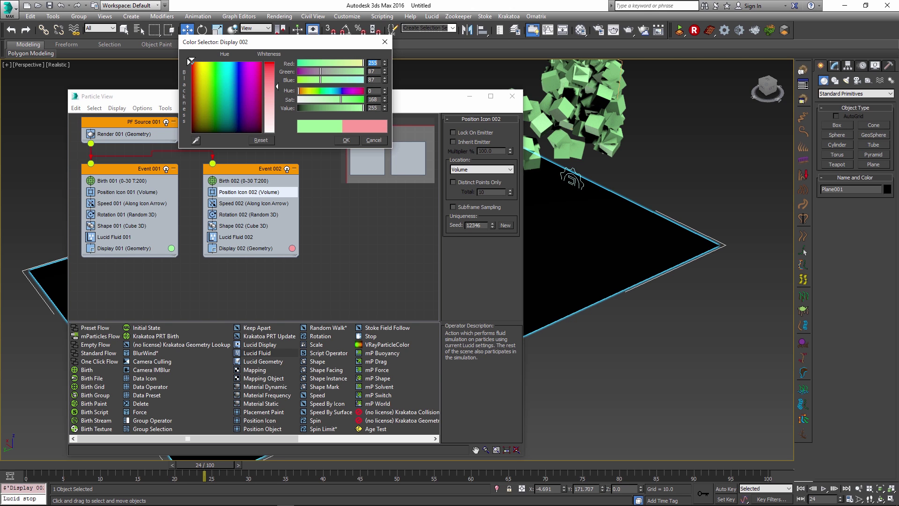
drag(277, 86, 277, 61)
click(346, 140)
drag(448, 99, 0, 107)
key(6)
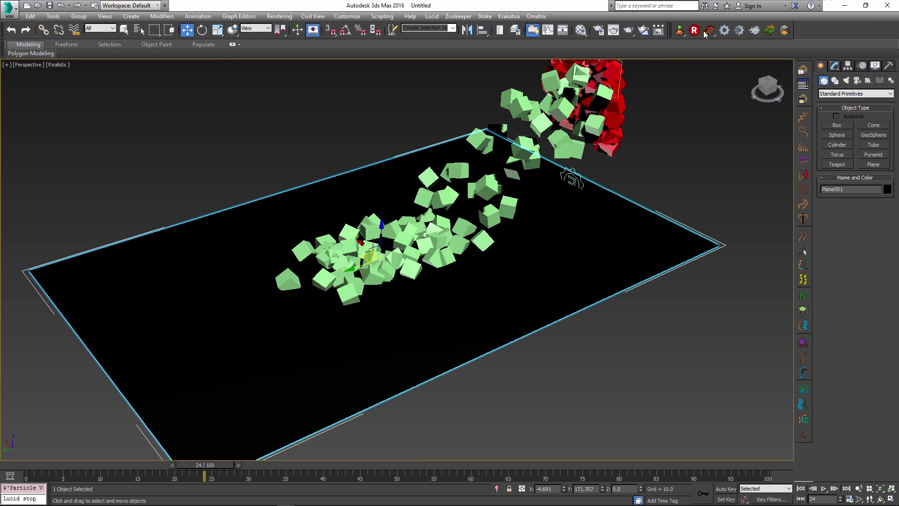
Record the Lucid simulation with the second fluid event and scrub the timeline to frame 36.
click(695, 30)
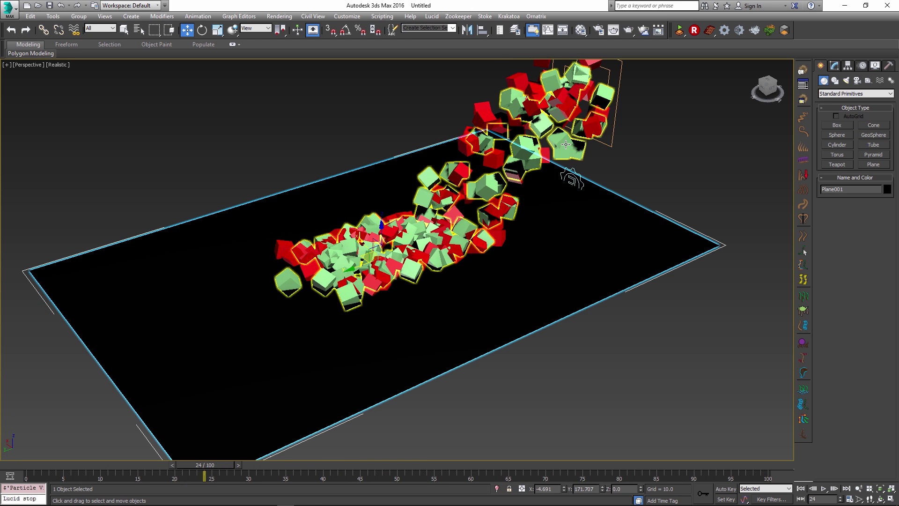
middle_drag(653, 402, 661, 429)
drag(203, 467, 293, 470)
key(w)
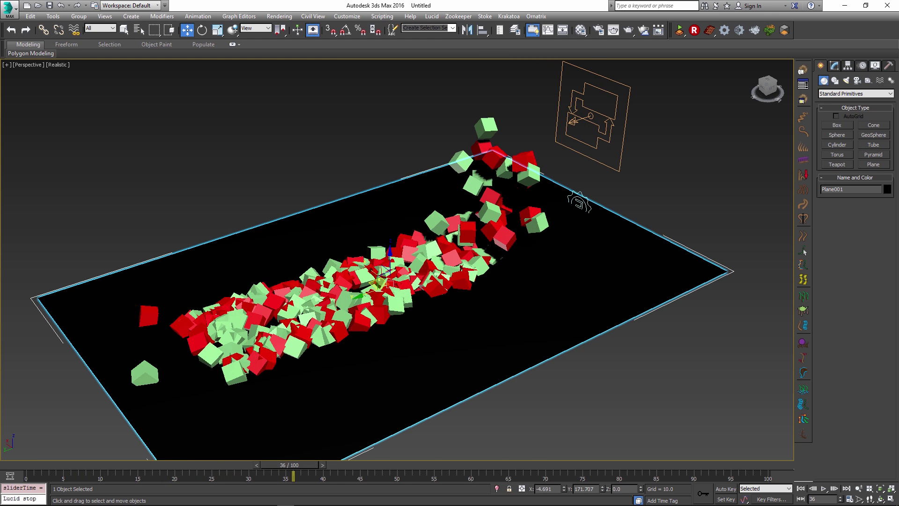
Scrub the timeline back to frame 22 to review the playback of the green and red particles.
key(6)
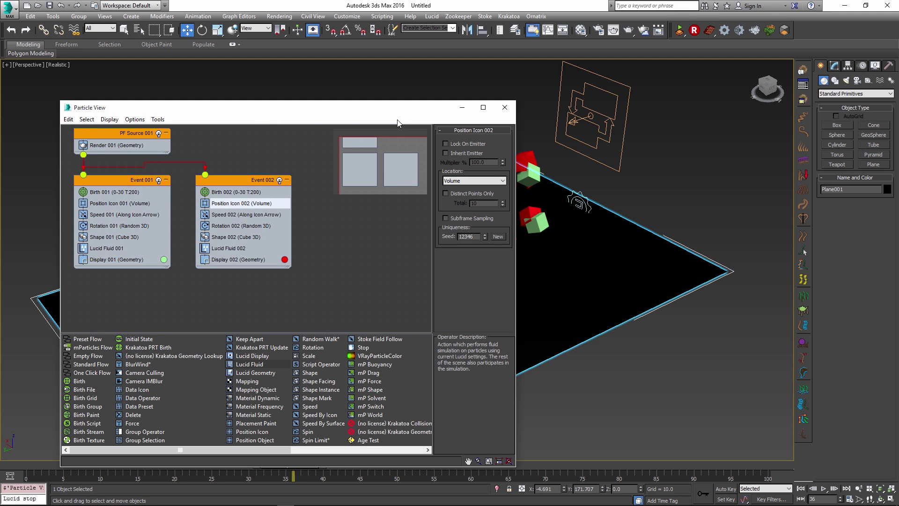
drag(403, 108, 0, 79)
click(45, 79)
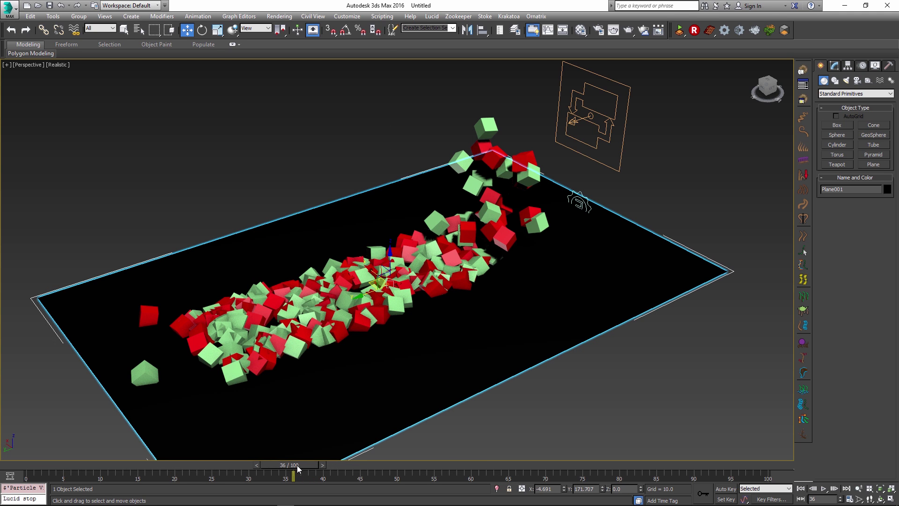
mouse_move(297, 464)
mouse_down()
mouse_move(321, 466)
mouse_move(125, 477)
mouse_move(262, 485)
mouse_move(187, 476)
mouse_move(316, 470)
mouse_move(195, 460)
mouse_up()
key(w)
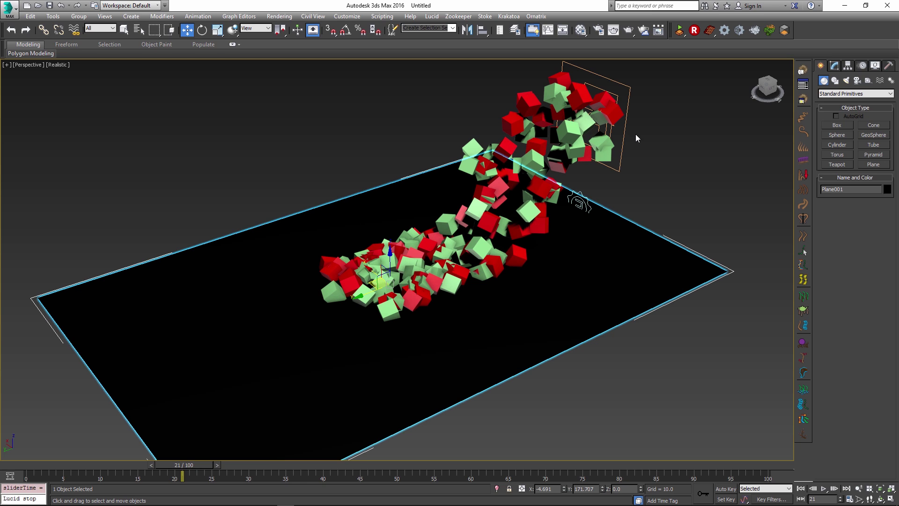
drag(187, 465, 203, 483)
key(w)
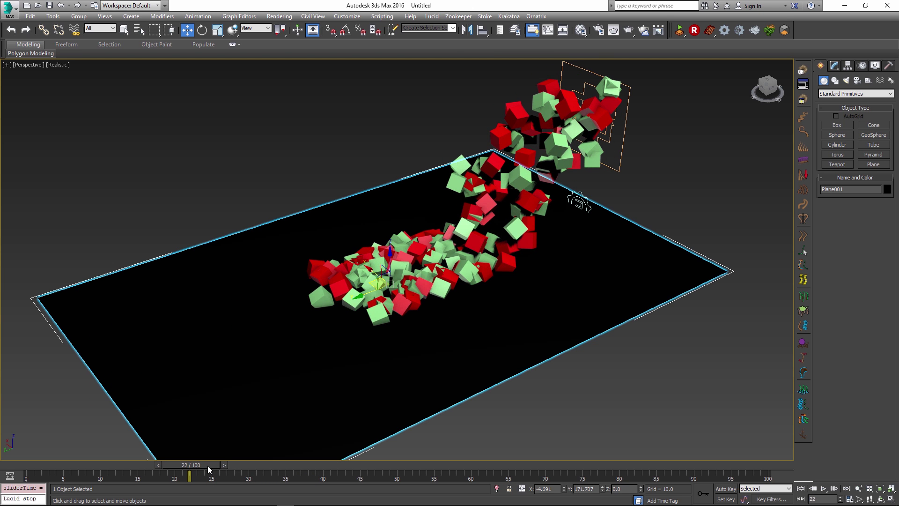
Examine the Lucid Fluid 002 operator's state, recording and playback settings in Particle View.
key(6)
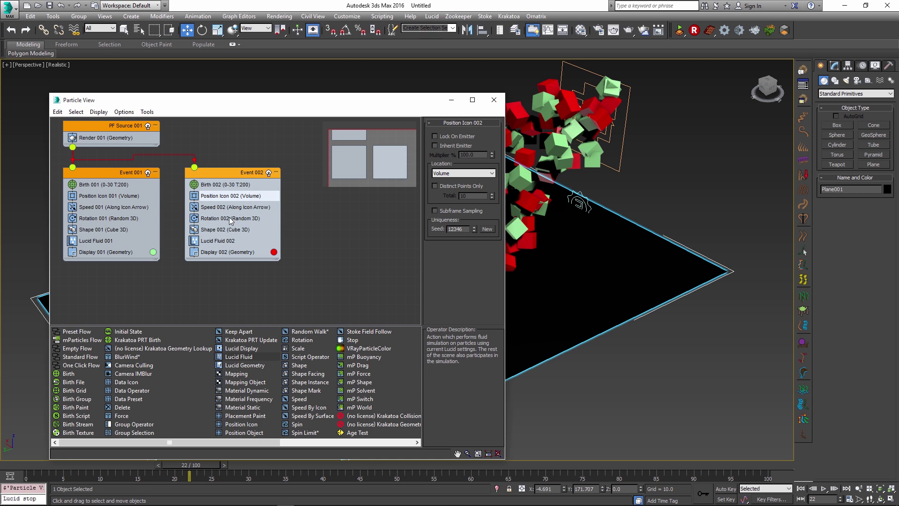
click(208, 241)
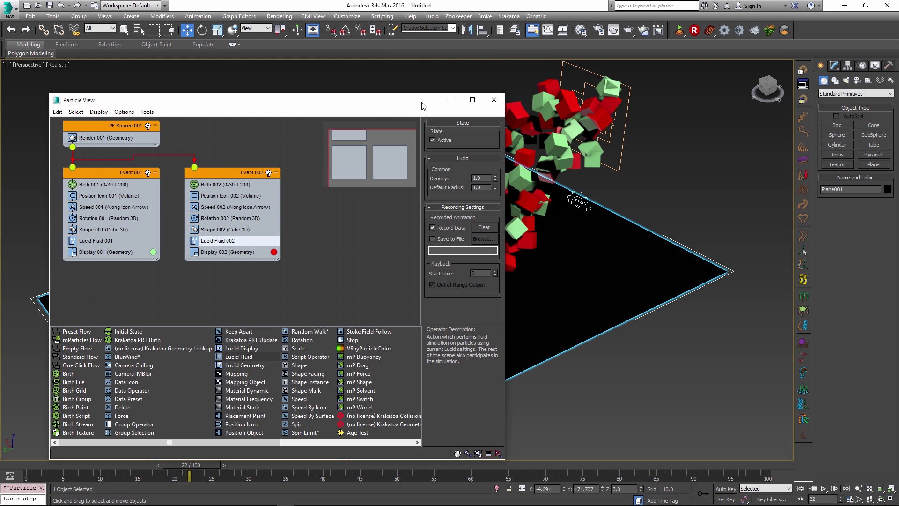
key(6)
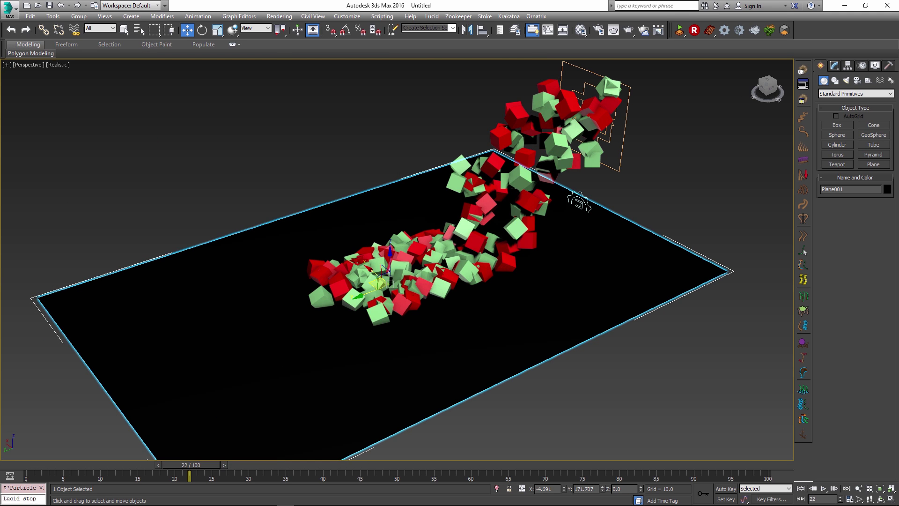